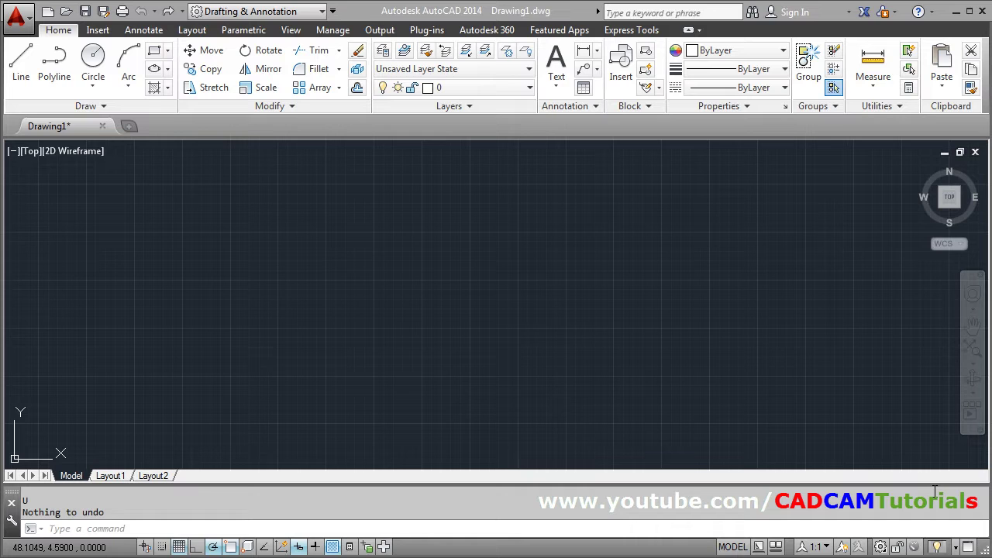
Step: Draw a circle by picking its centre and radius, then bring up the dimension type list
{"action": "left_click", "coordinate": [93, 62]}
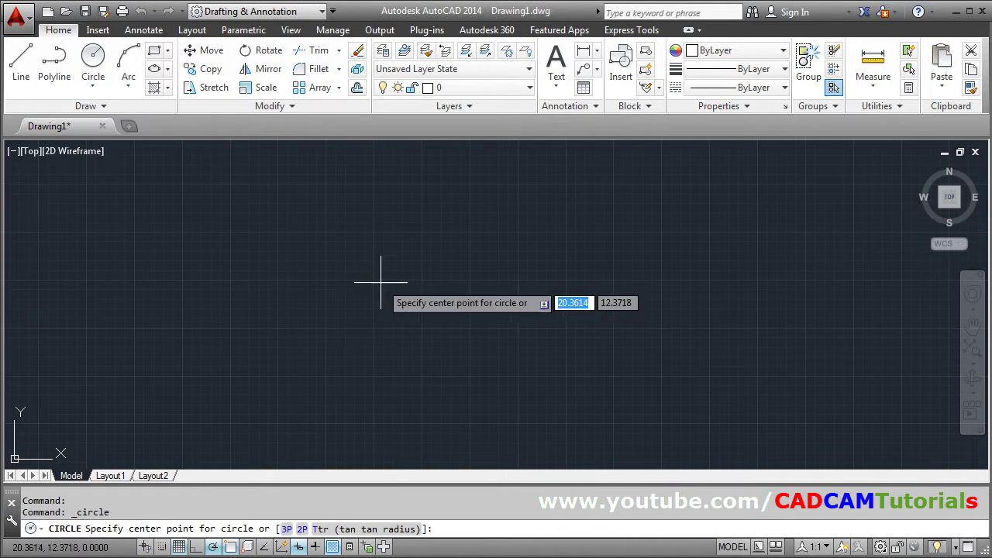
{"action": "left_click", "coordinate": [335, 314]}
{"action": "left_click", "coordinate": [443, 361]}
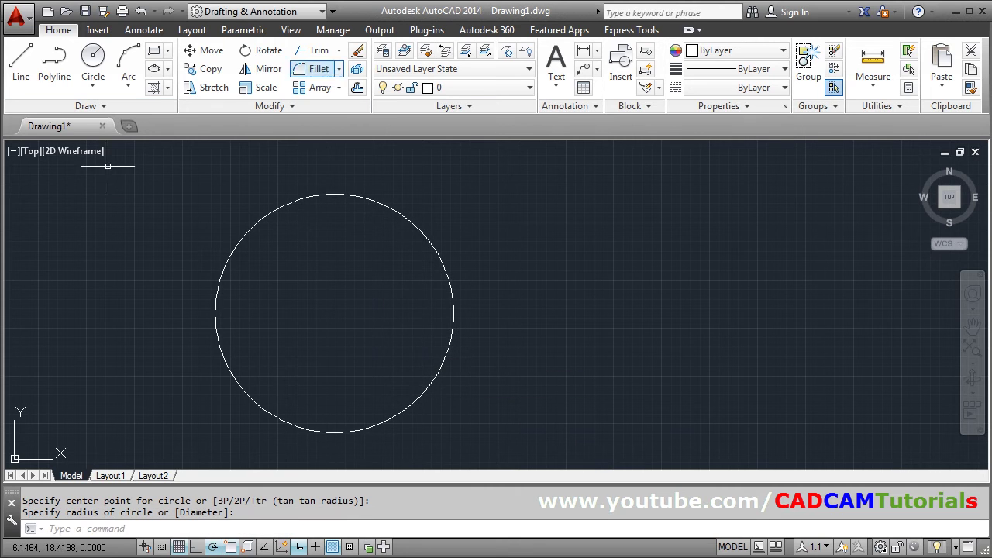
{"action": "left_click", "coordinate": [599, 55]}
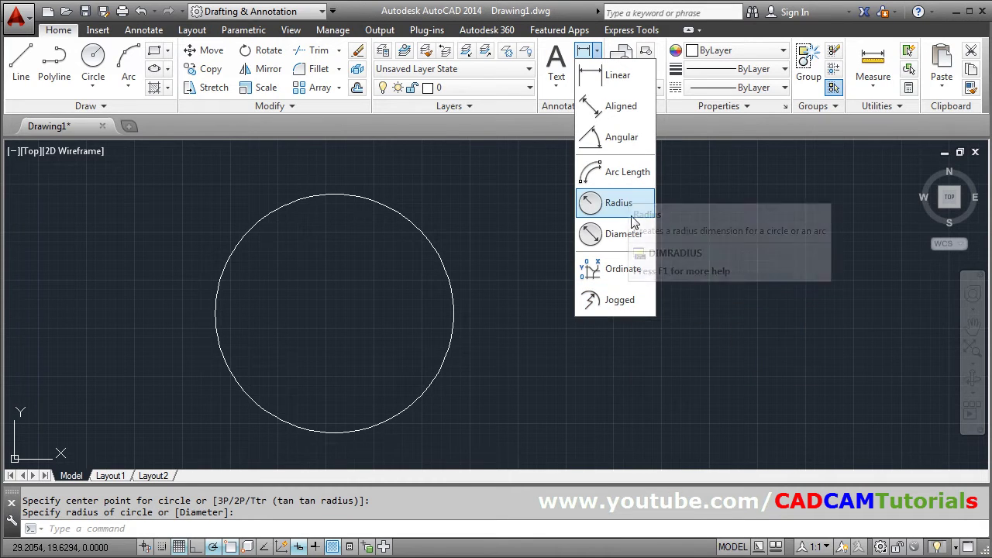
Step: Dimension the circle's radius as R6.2148 at its upper right, then zoom to fit the circle
{"action": "left_click", "coordinate": [606, 206]}
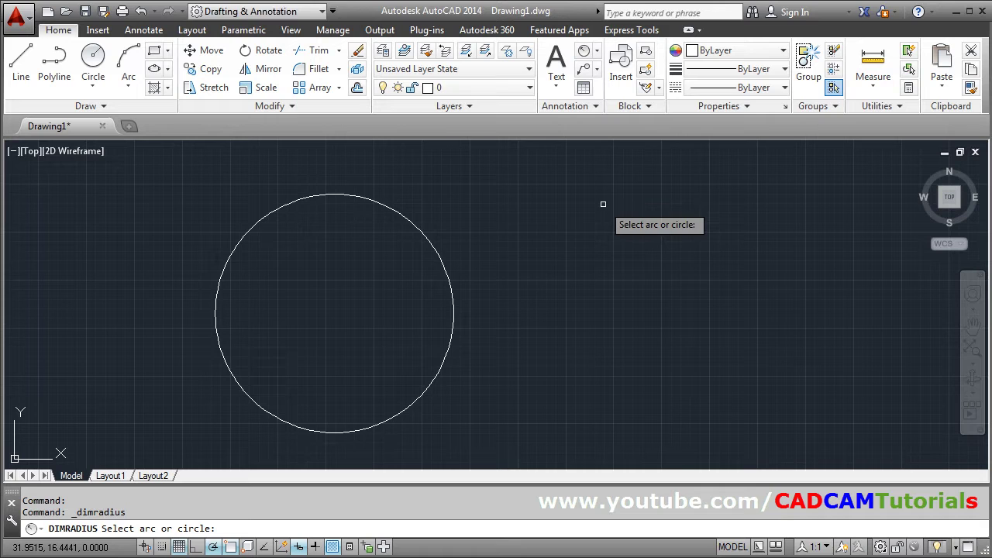
{"action": "left_click", "coordinate": [415, 224]}
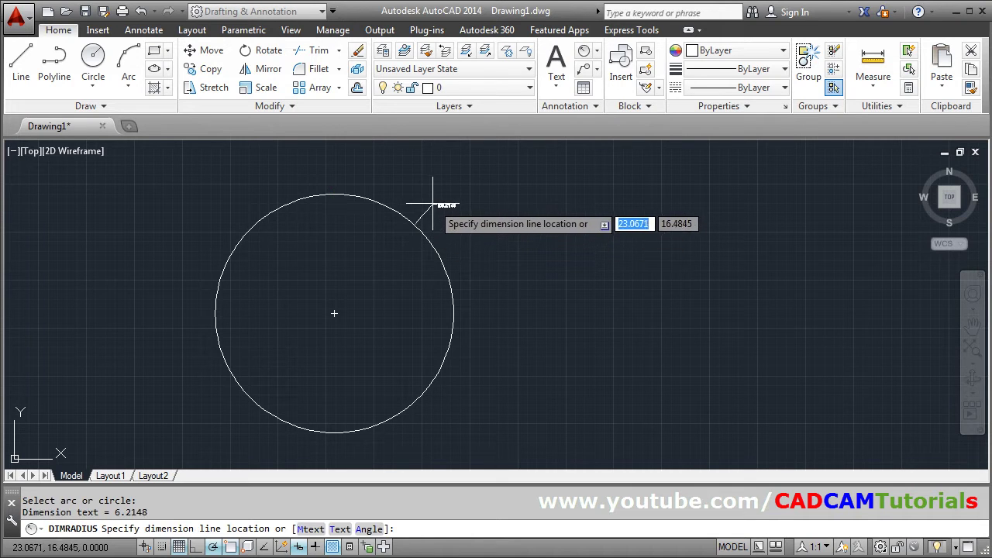
{"action": "left_click", "coordinate": [435, 203]}
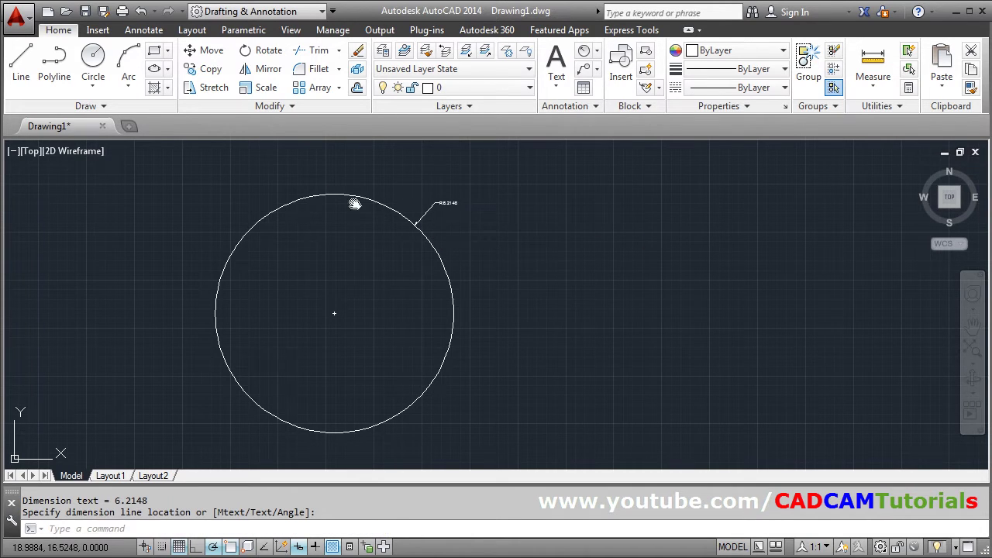
{"action": "middle_click", "coordinate": [638, 177]}
{"action": "scroll", "coordinate": [647, 250], "scroll_direction": "up", "scroll_amount": 3}
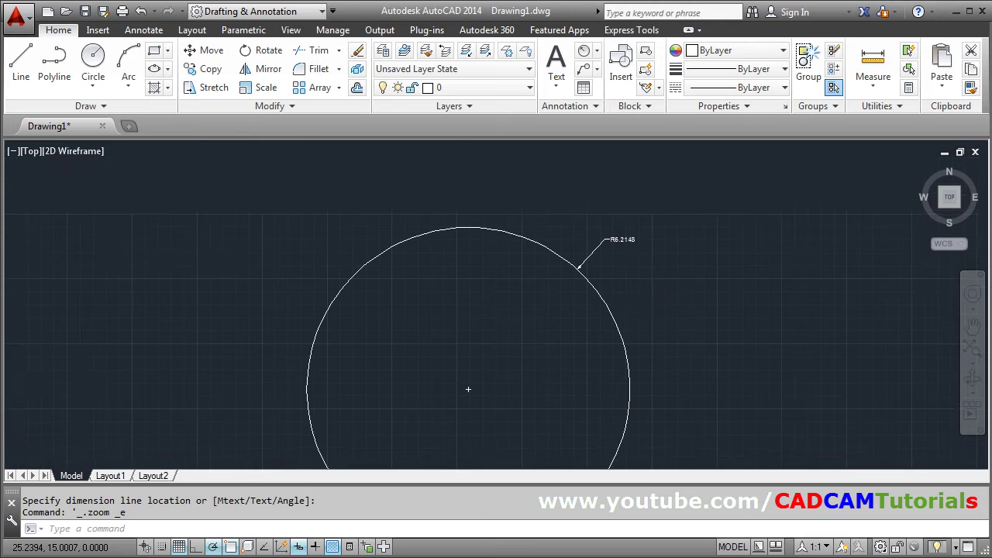
{"action": "scroll", "coordinate": [647, 250], "scroll_direction": "up", "scroll_amount": 3}
{"action": "scroll", "coordinate": [649, 231], "scroll_direction": "down", "scroll_amount": 5}
{"action": "middle_click", "coordinate": [644, 262]}
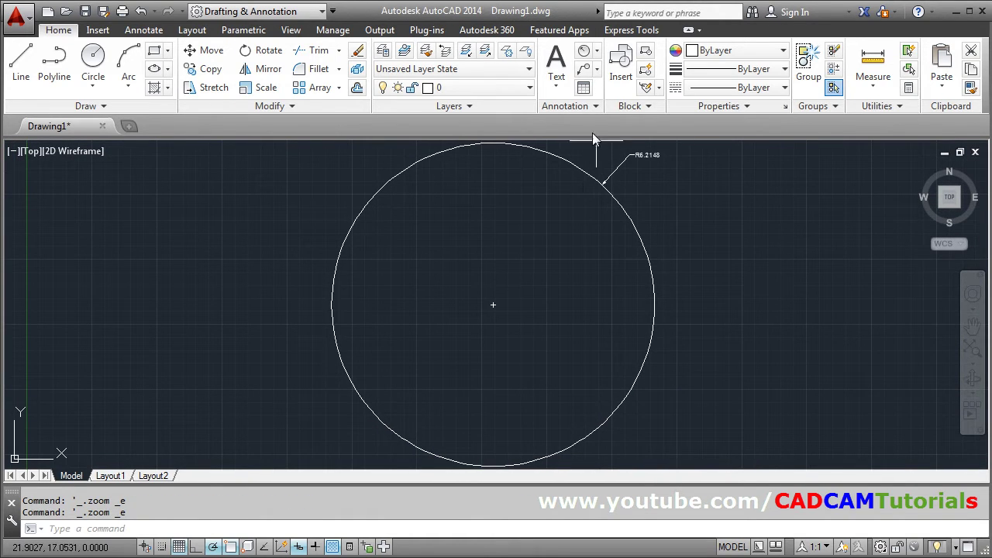
Step: Set the Standard dimension style's overall scale to 3 so the R6.2148 label enlarges
{"action": "left_click", "coordinate": [595, 107]}
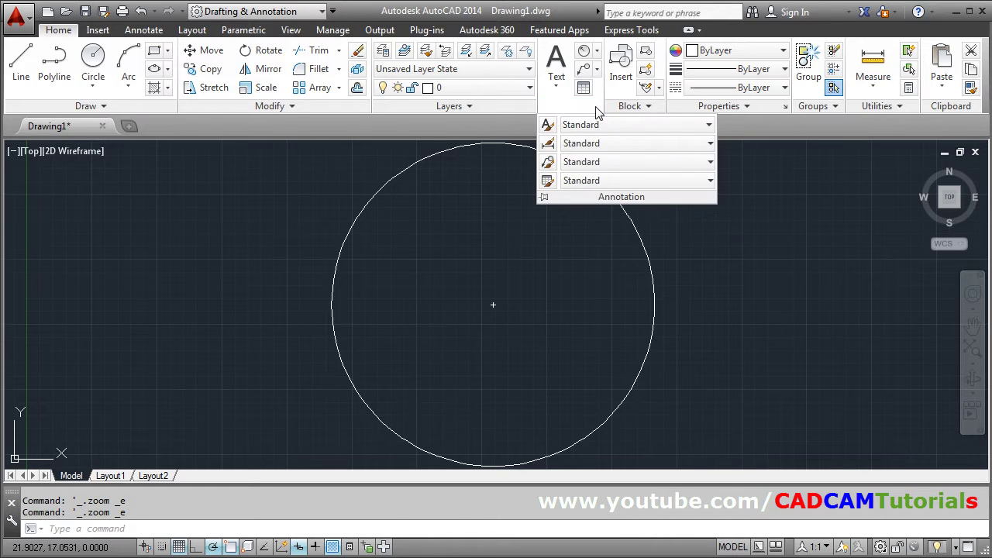
{"action": "left_click", "coordinate": [548, 144]}
{"action": "left_click", "coordinate": [668, 254]}
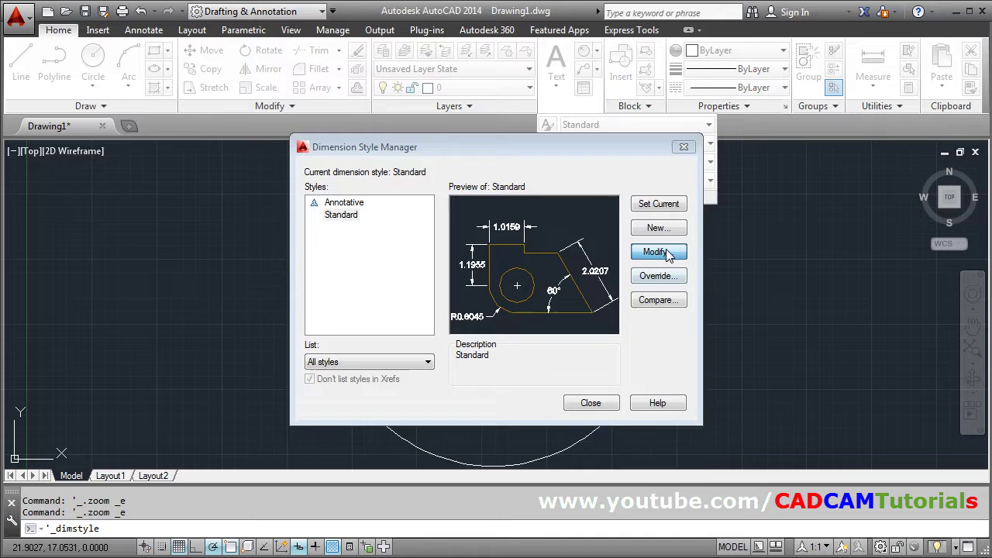
{"action": "left_click", "coordinate": [429, 120]}
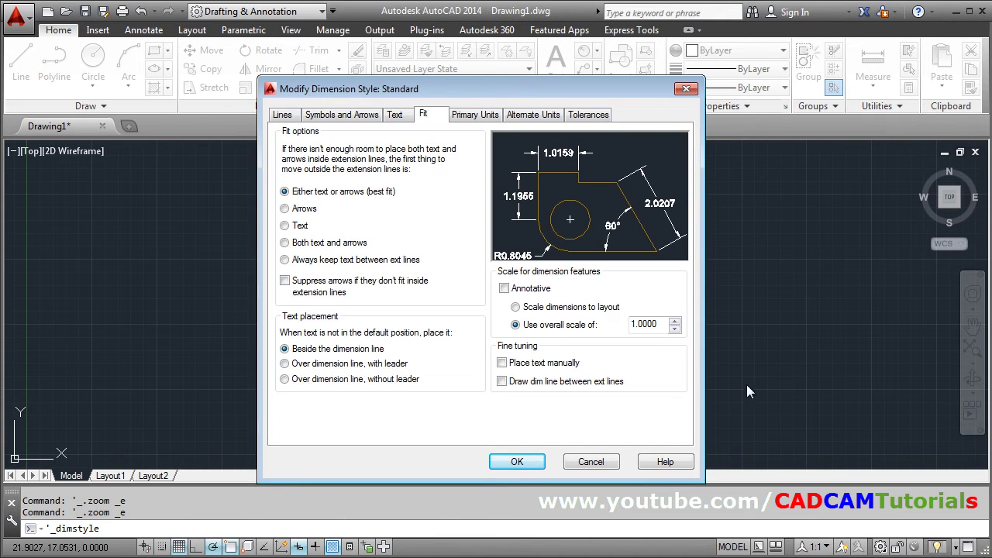
{"action": "double_click", "coordinate": [655, 324]}
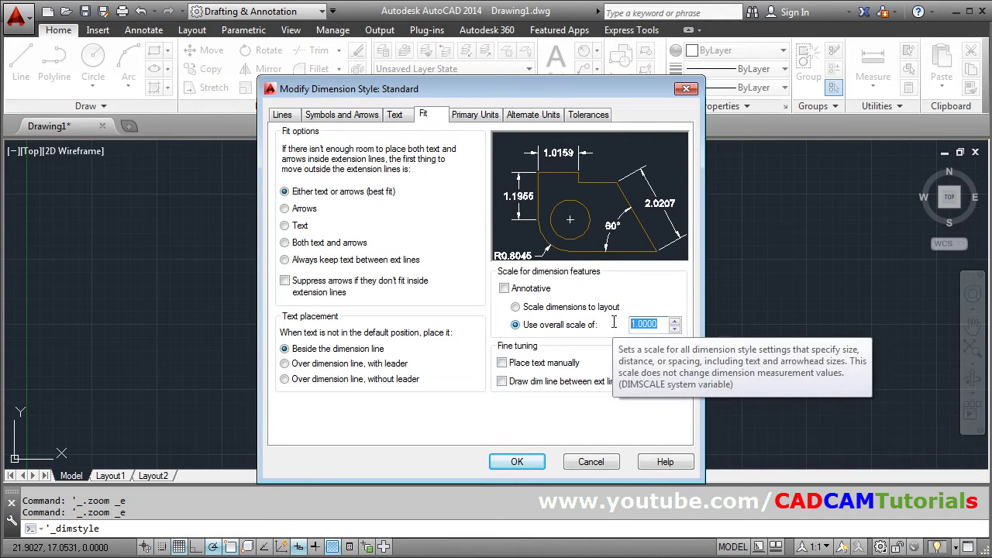
{"action": "type", "text": "3"}
{"action": "left_click", "coordinate": [518, 462]}
{"action": "left_click", "coordinate": [591, 401]}
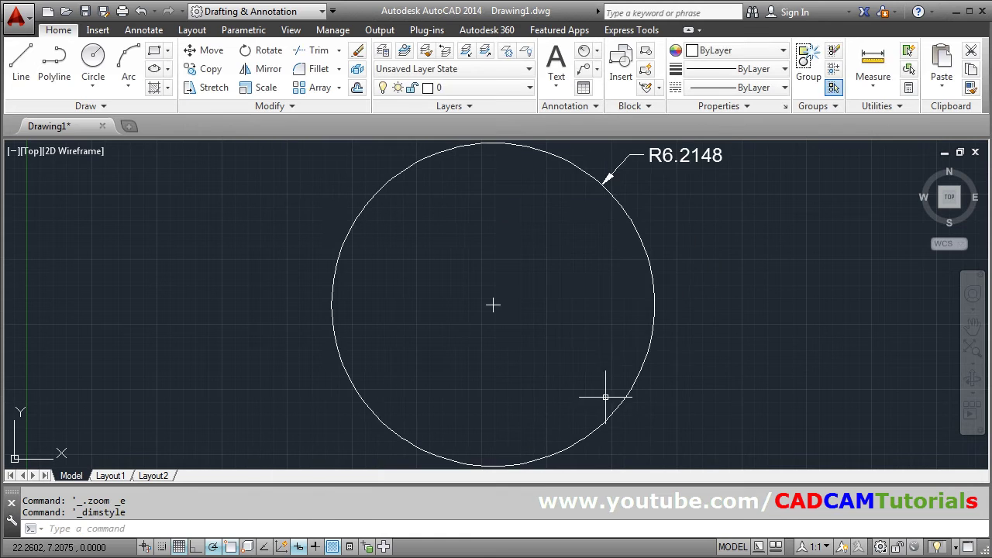
{"action": "mouse_move", "coordinate": [681, 290]}
{"action": "middle_mouse_down"}
{"action": "mouse_move", "coordinate": [628, 294]}
{"action": "mouse_move", "coordinate": [627, 285]}
{"action": "middle_mouse_up"}
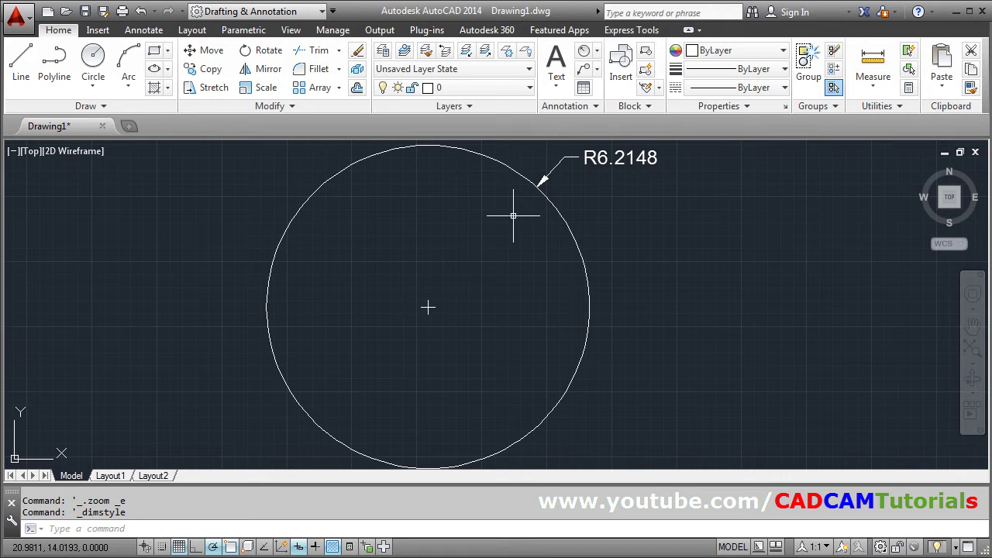
Step: Turn on 'Draw dim line between ext lines' in the Standard dimension style's Fit settings
{"action": "left_click", "coordinate": [565, 108]}
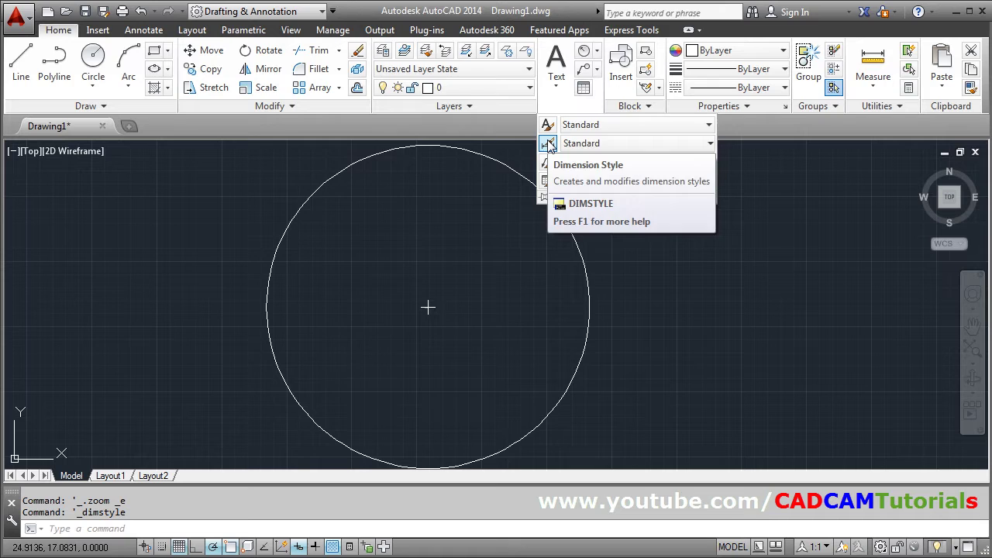
{"action": "left_click", "coordinate": [548, 145]}
{"action": "left_click", "coordinate": [643, 256]}
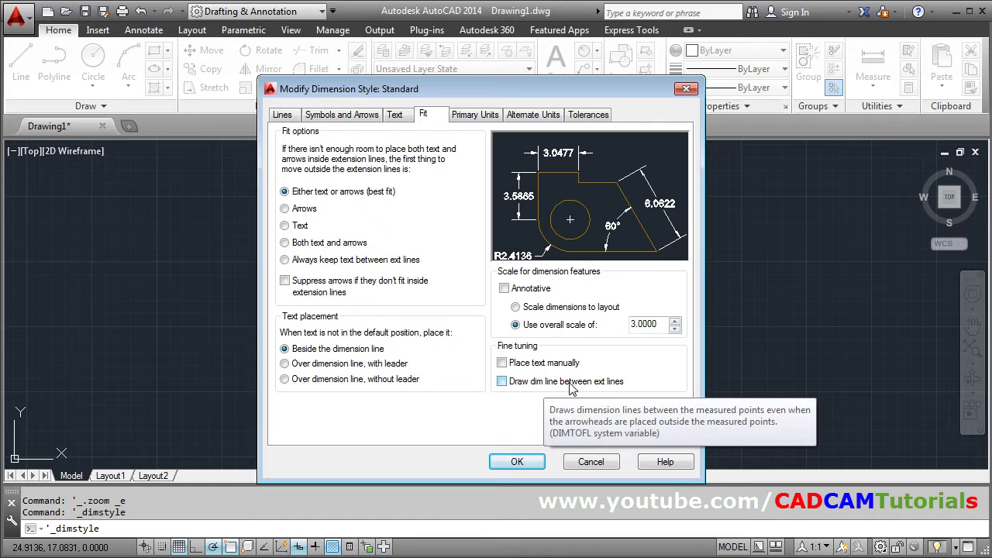
{"action": "left_click", "coordinate": [504, 379]}
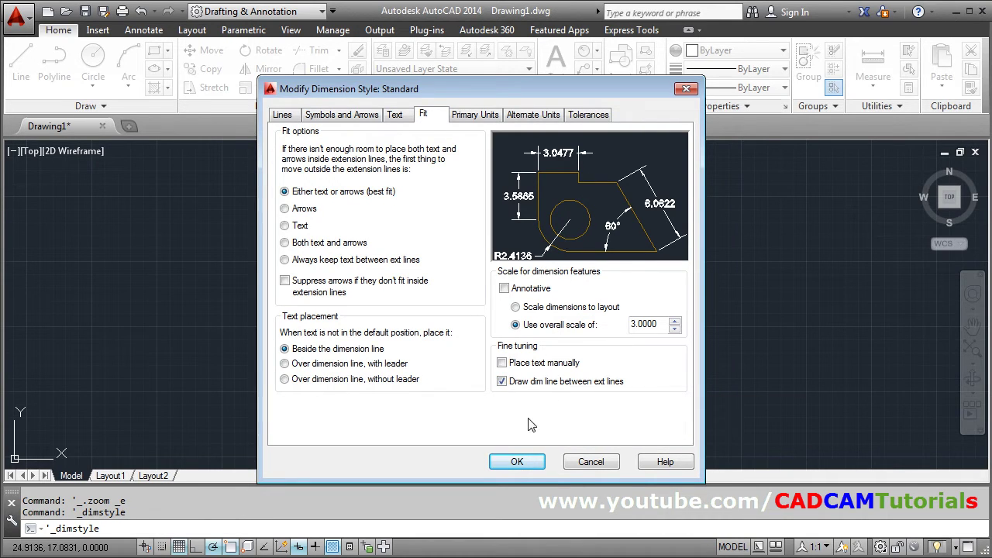
{"action": "left_click", "coordinate": [517, 462]}
{"action": "left_click", "coordinate": [586, 403]}
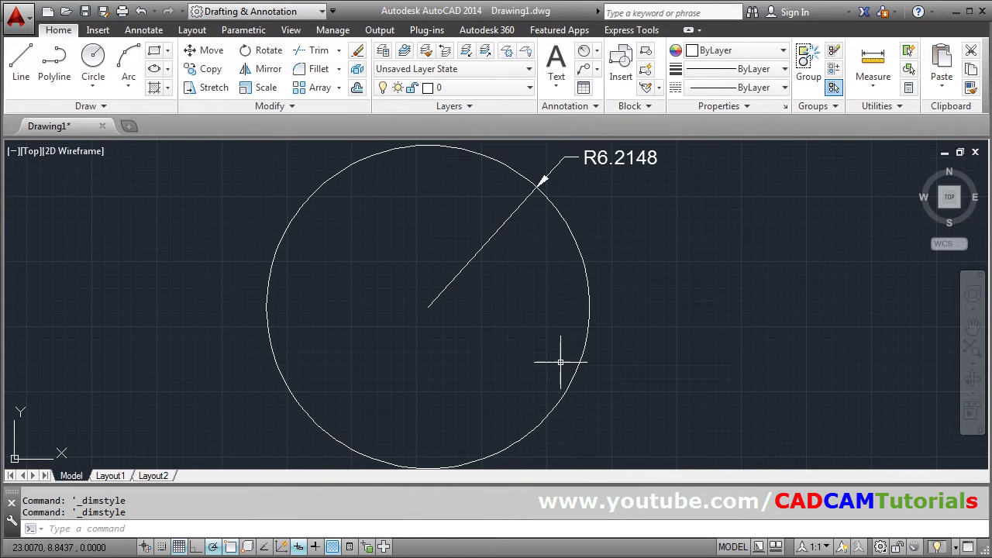
{"action": "scroll", "coordinate": [546, 275], "scroll_direction": "down", "scroll_amount": 2}
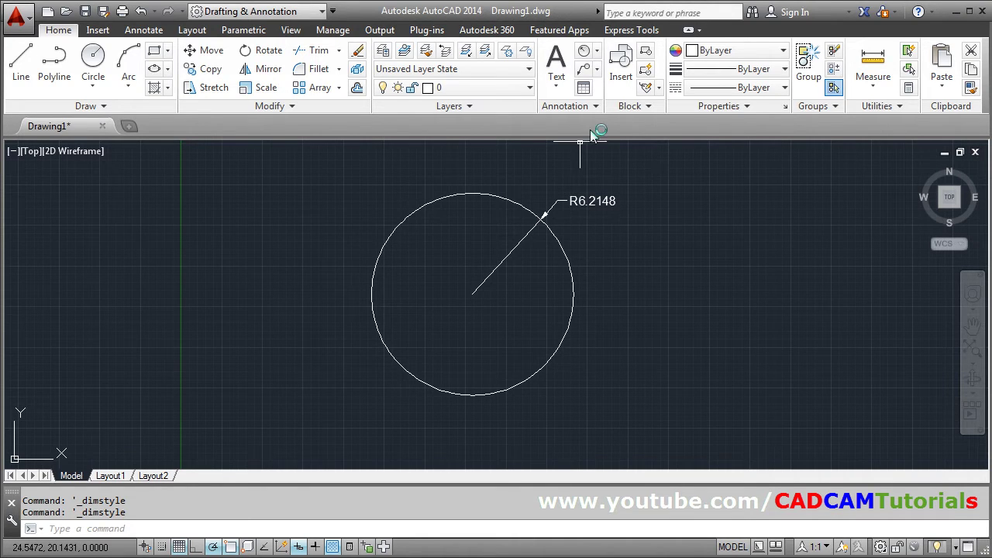
Step: Add a Ø12.4295 diameter dimension to the circle with its text at the upper left
{"action": "left_click", "coordinate": [596, 50]}
{"action": "left_click", "coordinate": [625, 231]}
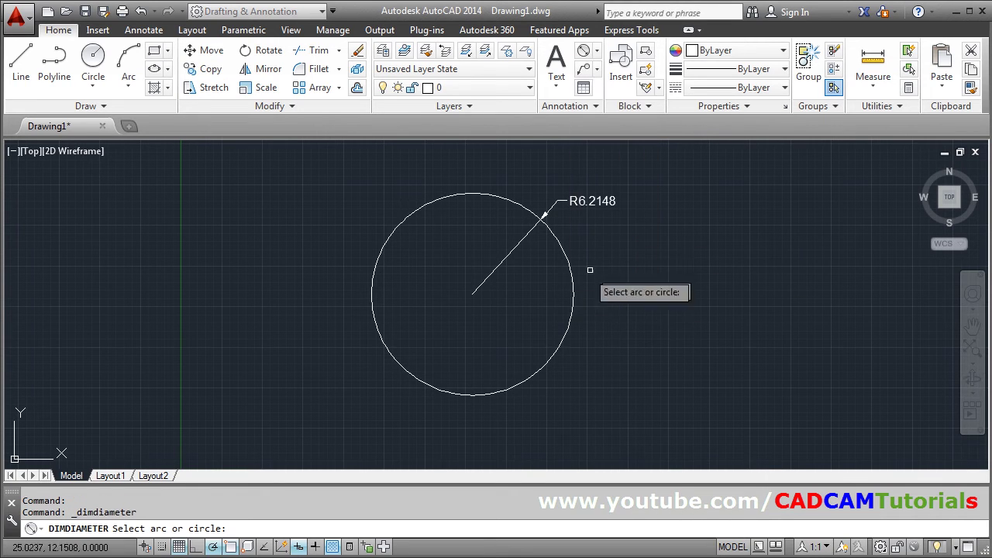
{"action": "left_click", "coordinate": [392, 230]}
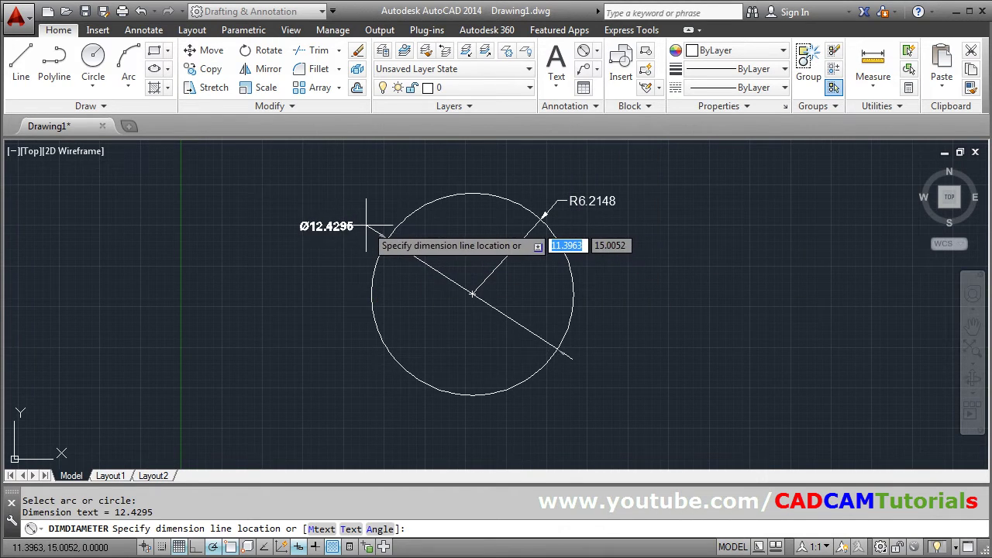
{"action": "left_click", "coordinate": [365, 226]}
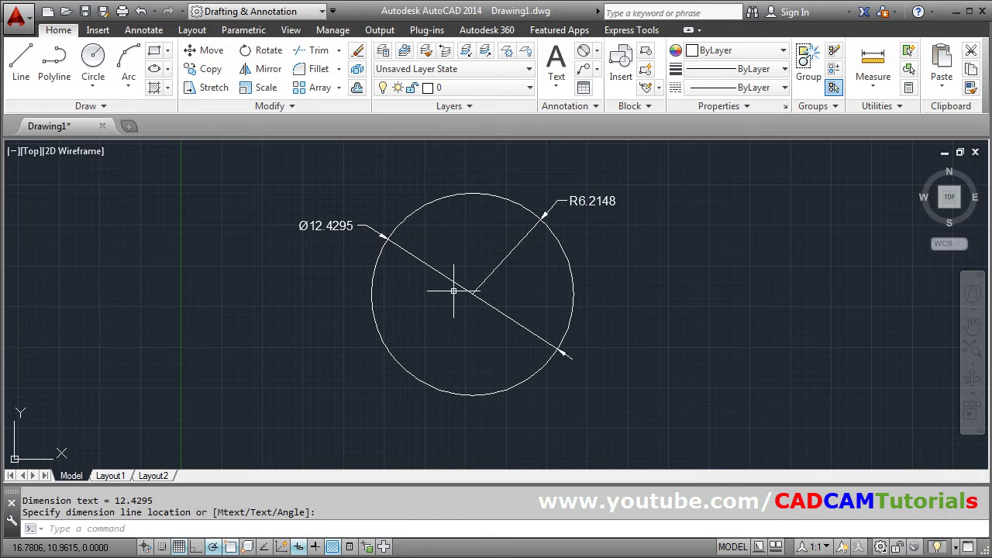
{"action": "scroll", "coordinate": [453, 291], "scroll_direction": "up", "scroll_amount": 2}
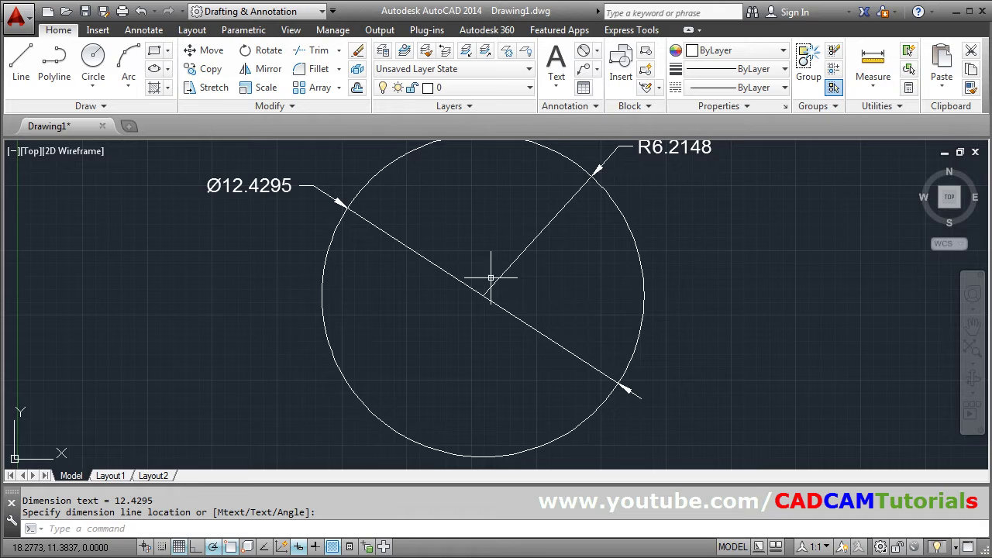
{"action": "scroll", "coordinate": [543, 337], "scroll_direction": "down", "scroll_amount": 2}
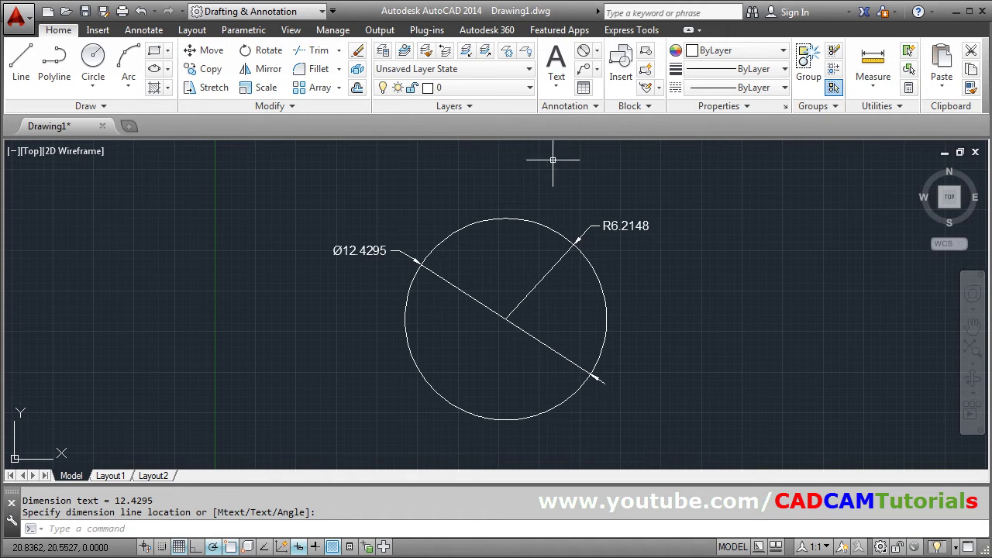
Step: Untick 'Draw dim line between ext lines' in the Standard style so only outside leaders remain
{"action": "left_click", "coordinate": [571, 106]}
{"action": "left_click", "coordinate": [547, 144]}
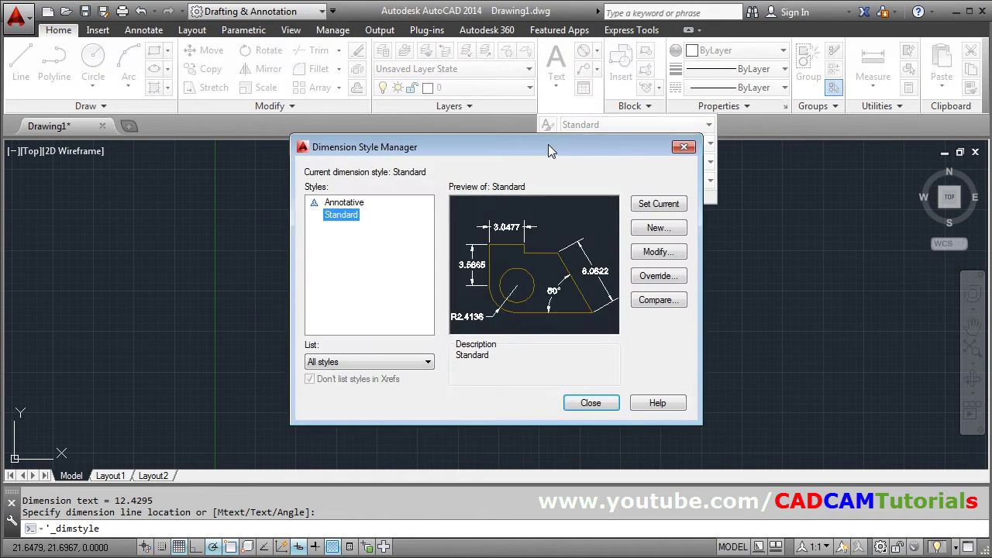
{"action": "left_click", "coordinate": [663, 252]}
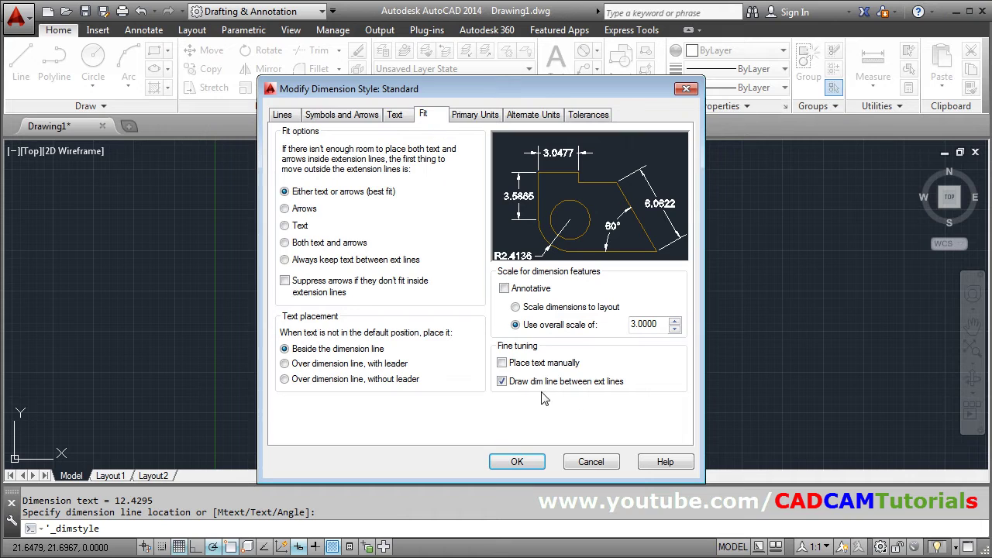
{"action": "left_click", "coordinate": [501, 381]}
{"action": "left_click", "coordinate": [516, 461]}
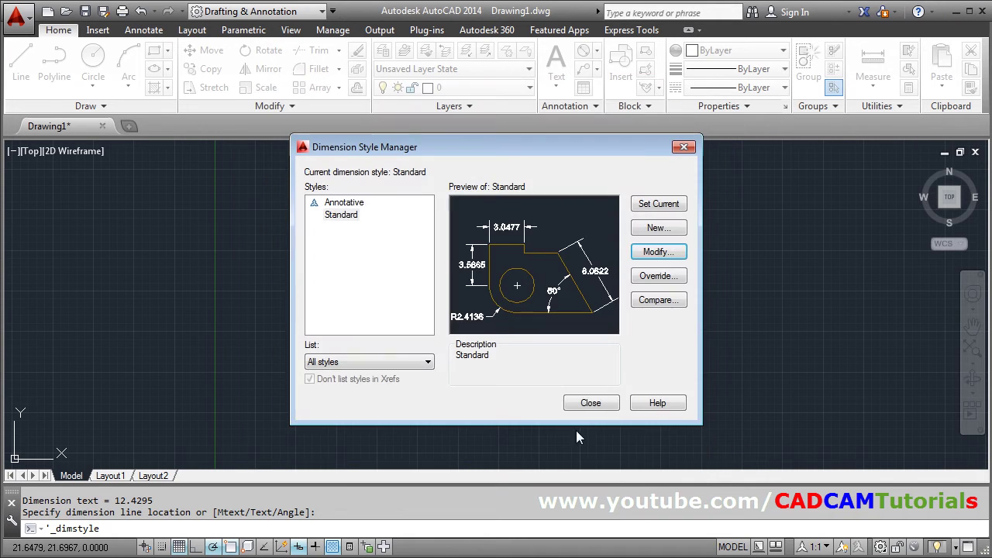
{"action": "left_click", "coordinate": [589, 402]}
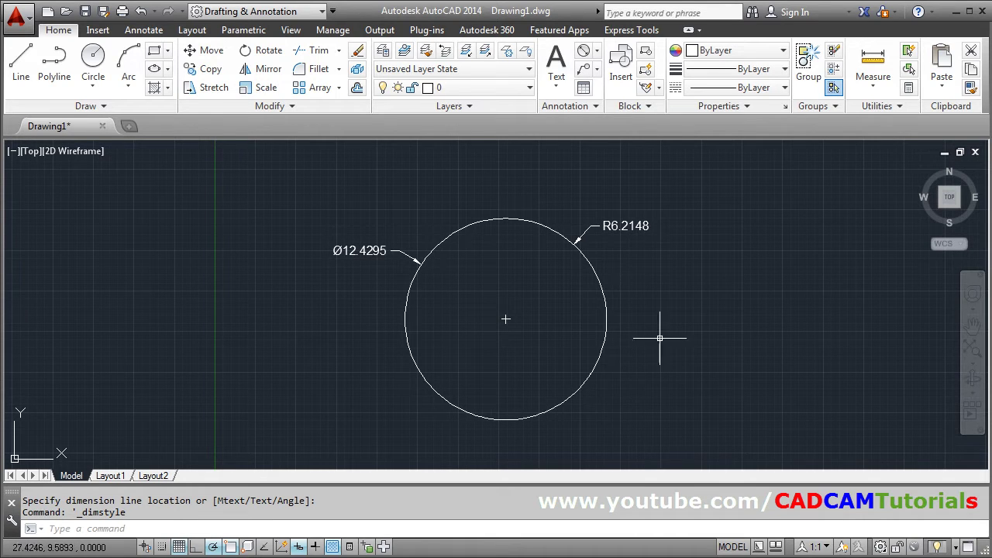
Step: Re-tick 'Draw dim line between ext lines' in the Standard style so lines cross the circle again
{"action": "left_click", "coordinate": [585, 109]}
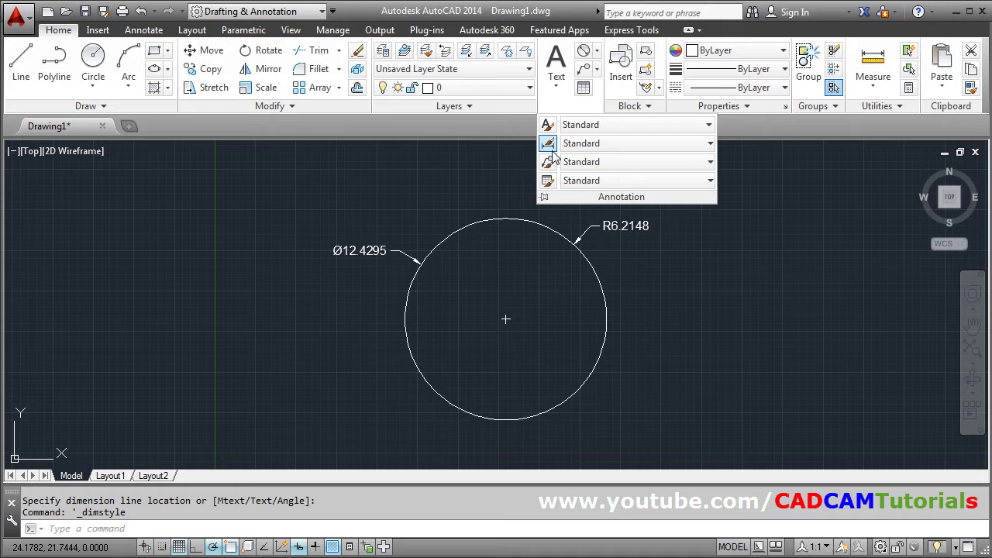
{"action": "left_click", "coordinate": [657, 253]}
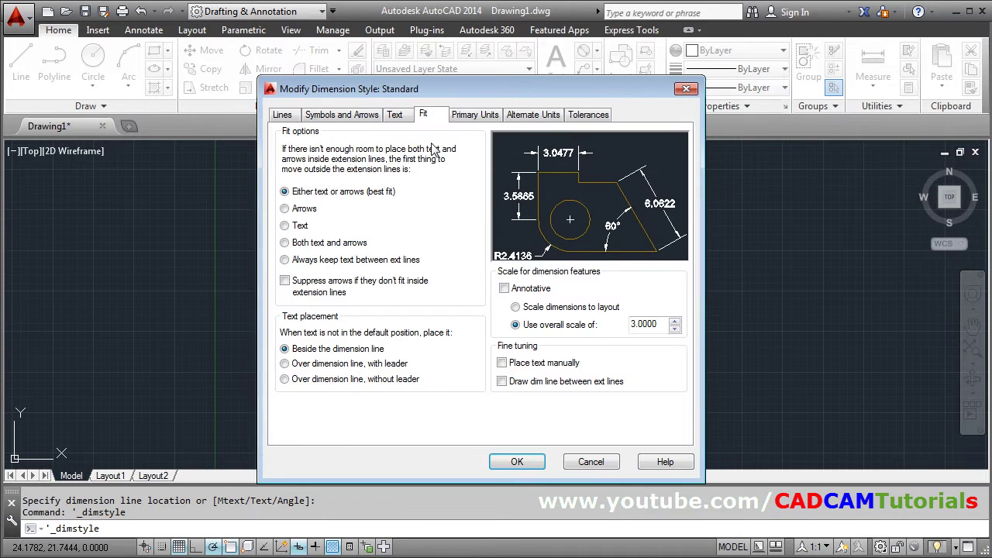
{"action": "left_click", "coordinate": [522, 381]}
{"action": "left_click", "coordinate": [516, 462]}
{"action": "left_click", "coordinate": [587, 403]}
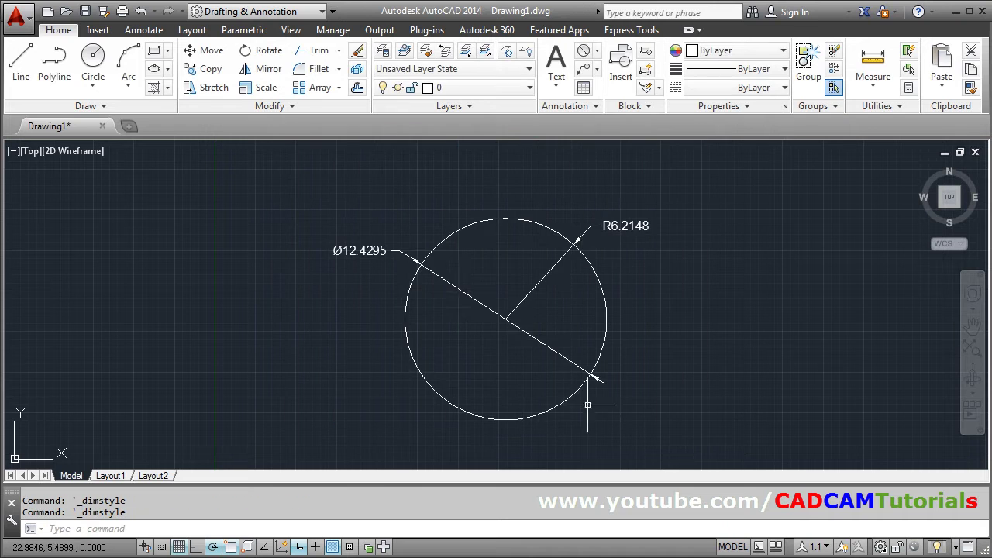
{"action": "middle_click_drag", "start_coordinate": [597, 350], "coordinate": [551, 346]}
{"action": "scroll", "coordinate": [534, 290], "scroll_direction": "up", "scroll_amount": 2}
{"action": "scroll", "coordinate": [566, 298], "scroll_direction": "down", "scroll_amount": 2}
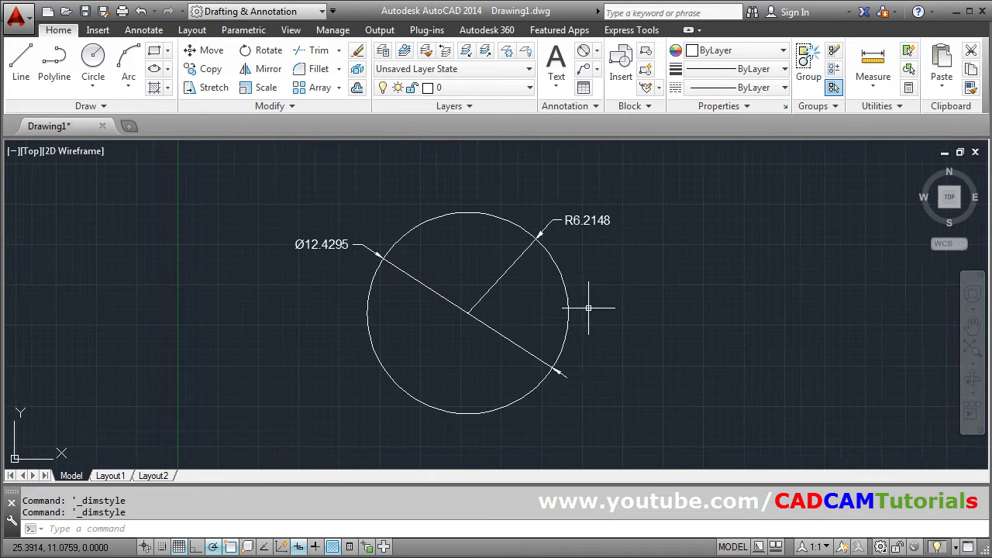
Step: Draw a long shallow three-point arc to the right of the circle and centre it in view
{"action": "middle_click_drag", "start_coordinate": [592, 305], "coordinate": [482, 310]}
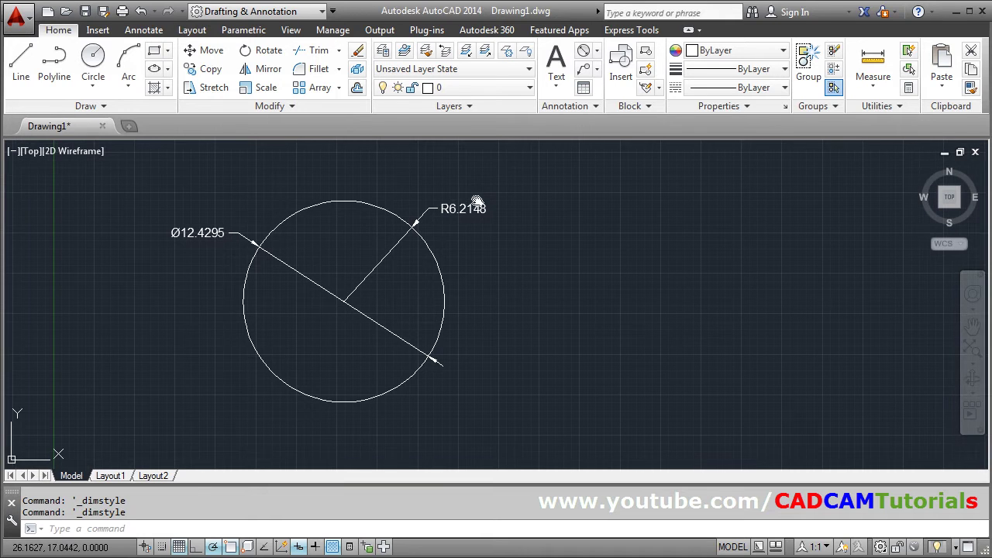
{"action": "middle_click_drag", "start_coordinate": [476, 203], "coordinate": [465, 207]}
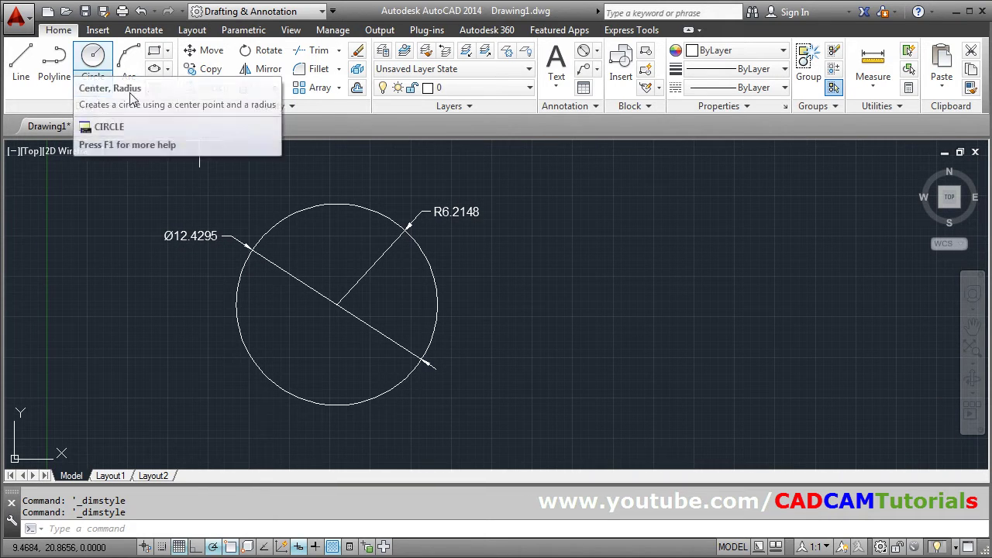
{"action": "left_click", "coordinate": [129, 61]}
{"action": "left_click", "coordinate": [527, 313]}
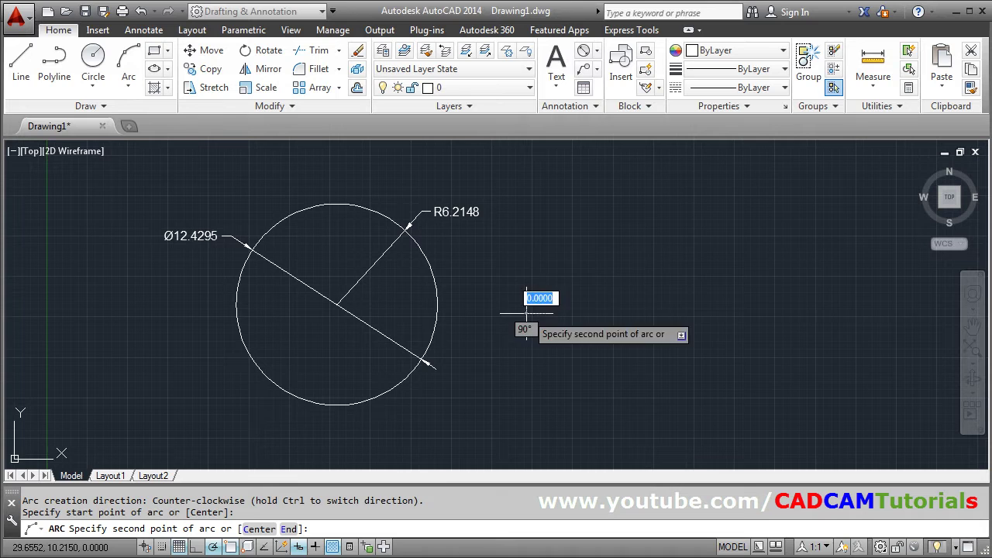
{"action": "left_click", "coordinate": [679, 292]}
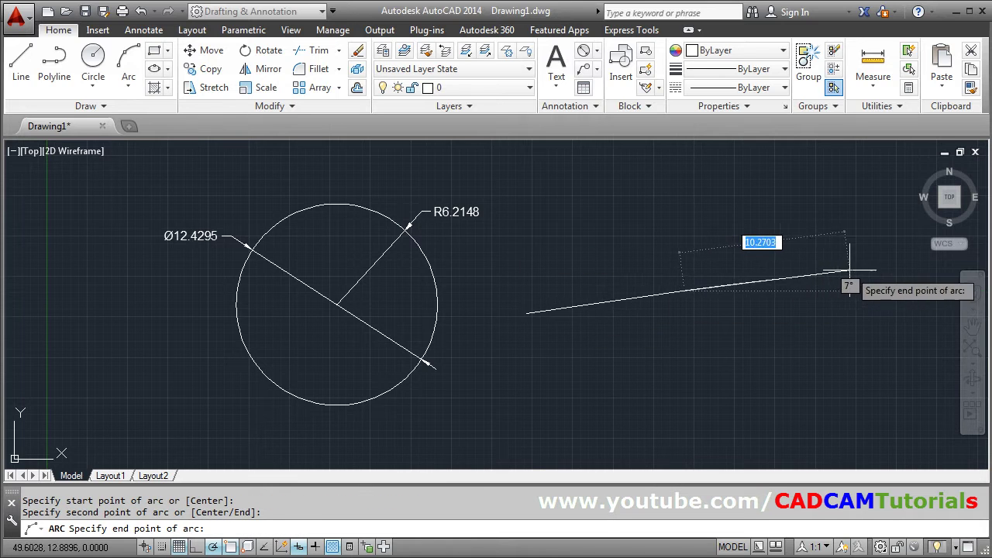
{"action": "left_click", "coordinate": [884, 283]}
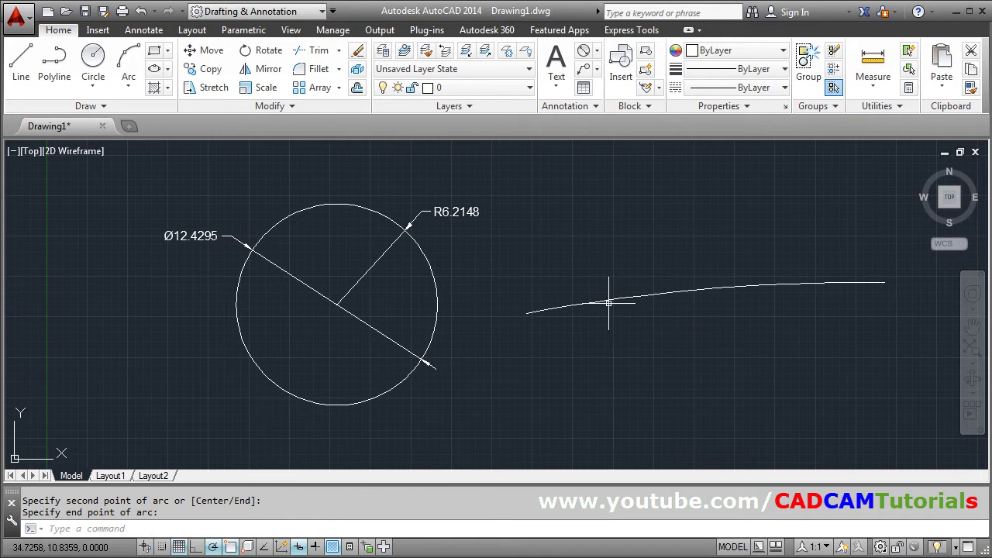
{"action": "middle_click_drag", "start_coordinate": [567, 310], "coordinate": [476, 327]}
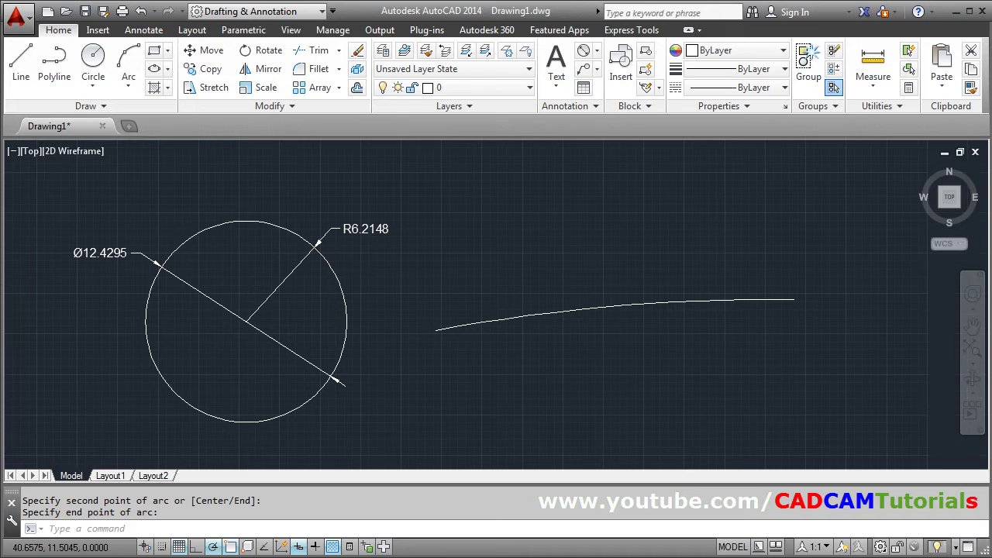
Step: Place a 22.2185 arc-length dimension above the shallow arc
{"action": "left_click", "coordinate": [598, 50]}
{"action": "left_click", "coordinate": [623, 172]}
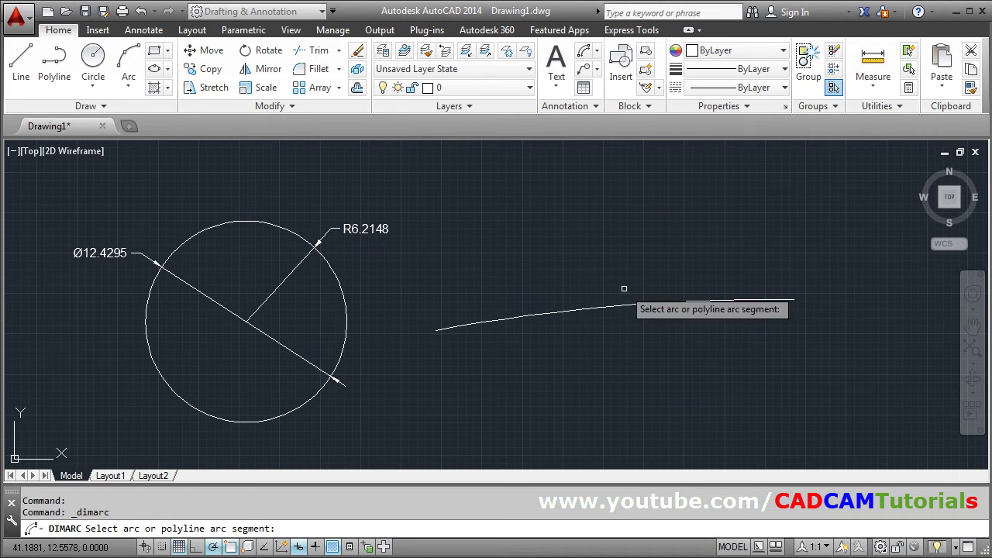
{"action": "left_click", "coordinate": [599, 310]}
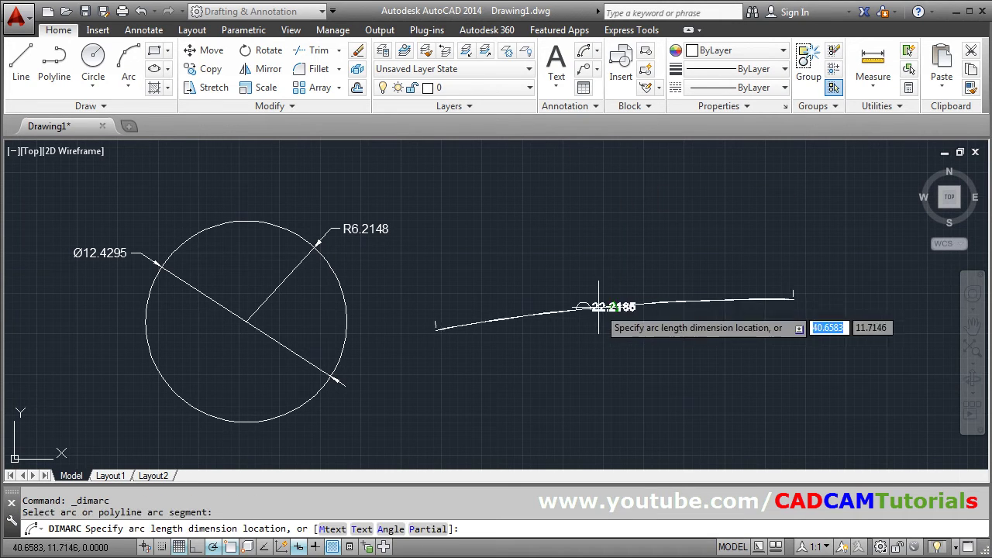
{"action": "left_click", "coordinate": [612, 274]}
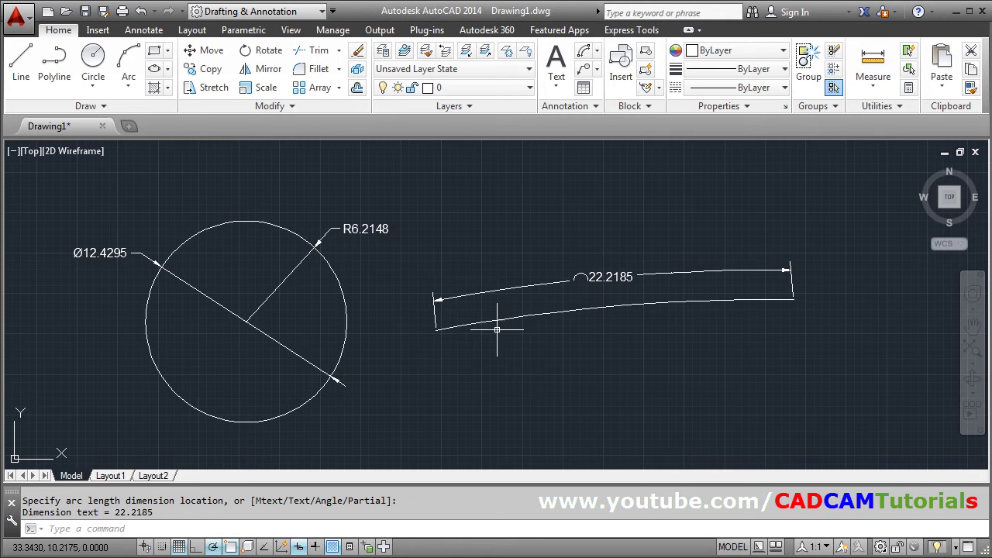
{"action": "scroll", "coordinate": [594, 239], "scroll_direction": "down", "scroll_amount": 2}
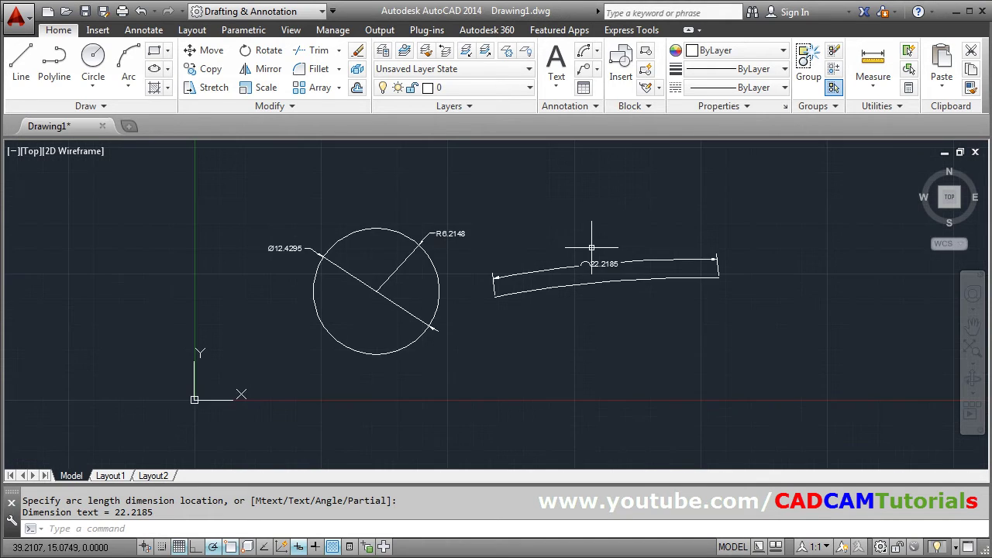
{"action": "middle_click_drag", "start_coordinate": [610, 281], "coordinate": [582, 243]}
{"action": "scroll", "coordinate": [558, 248], "scroll_direction": "down", "scroll_amount": 2}
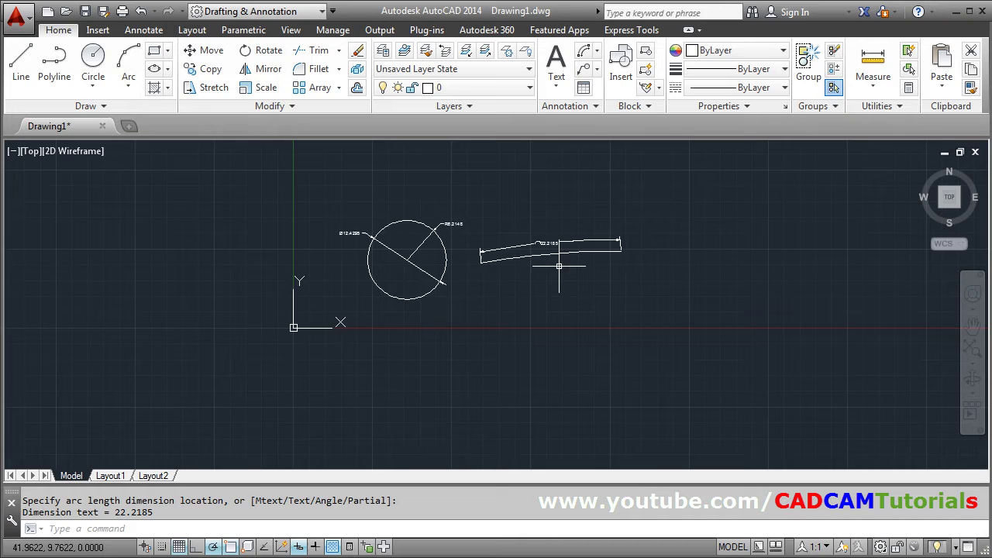
{"action": "scroll", "coordinate": [562, 263], "scroll_direction": "up", "scroll_amount": 4}
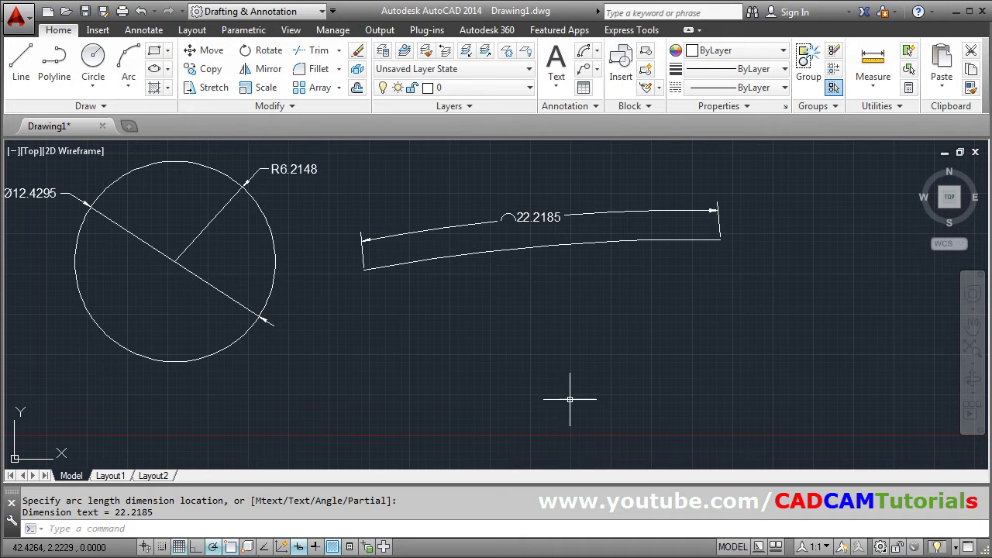
{"action": "left_click", "coordinate": [597, 51]}
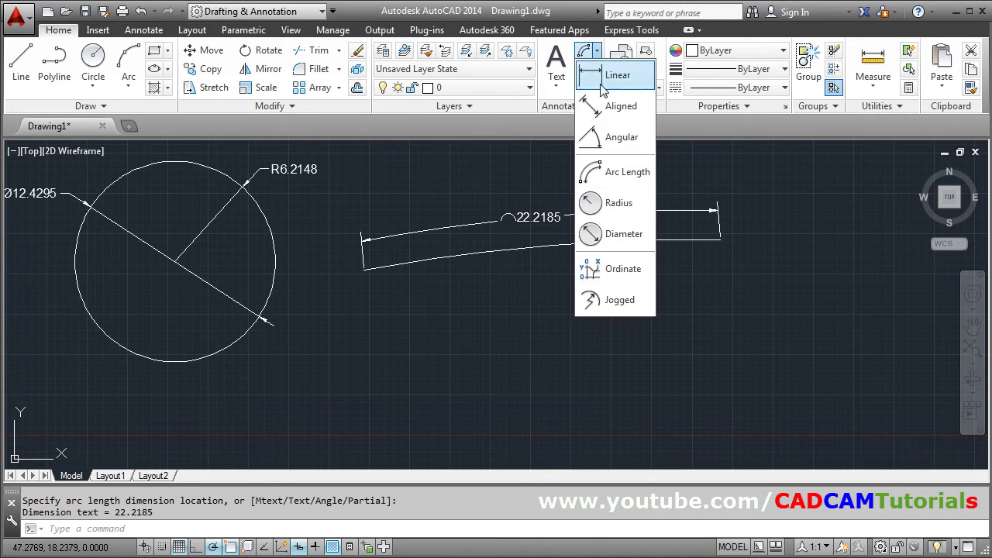
{"action": "left_click", "coordinate": [607, 302]}
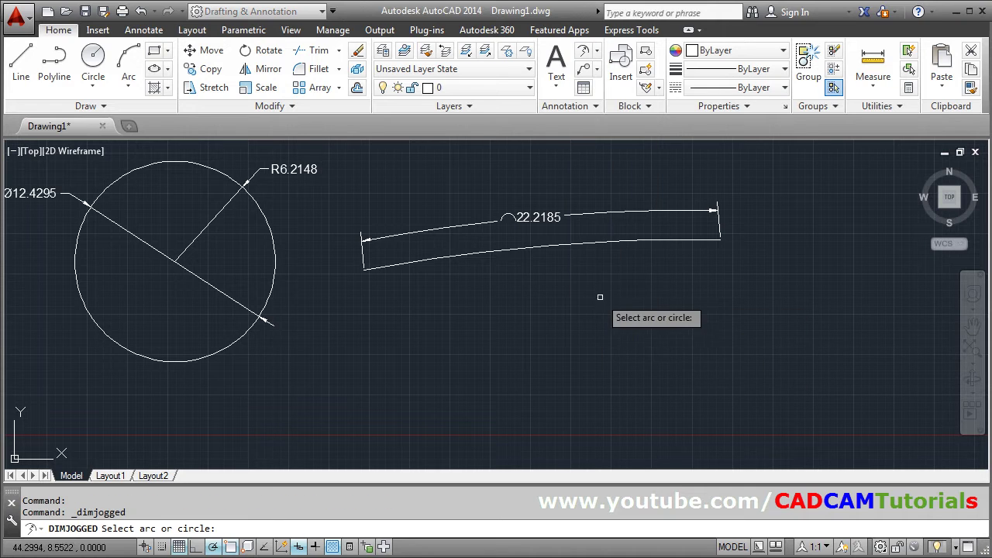
{"action": "left_click", "coordinate": [586, 243]}
{"action": "scroll", "coordinate": [540, 325], "scroll_direction": "down", "scroll_amount": 4}
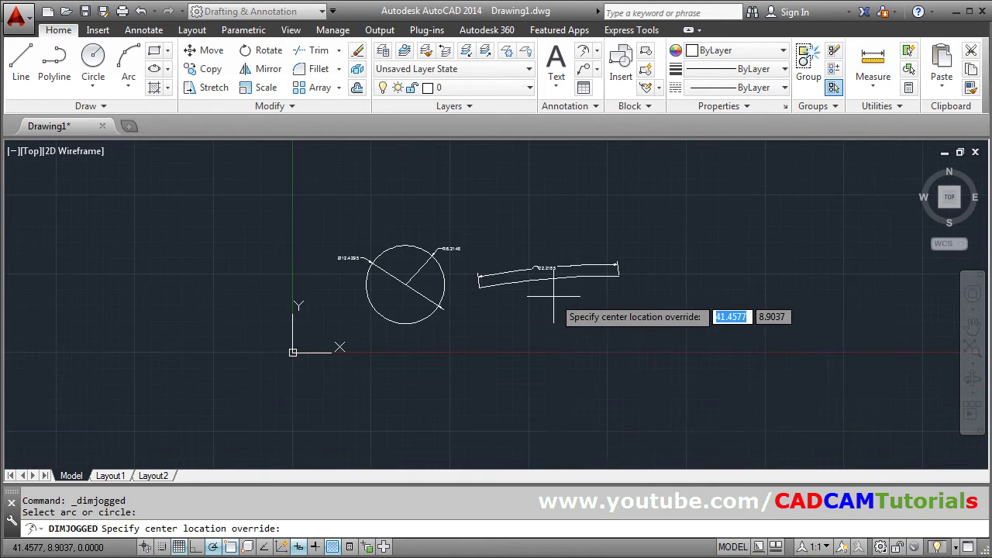
{"action": "scroll", "coordinate": [520, 303], "scroll_direction": "up", "scroll_amount": 3}
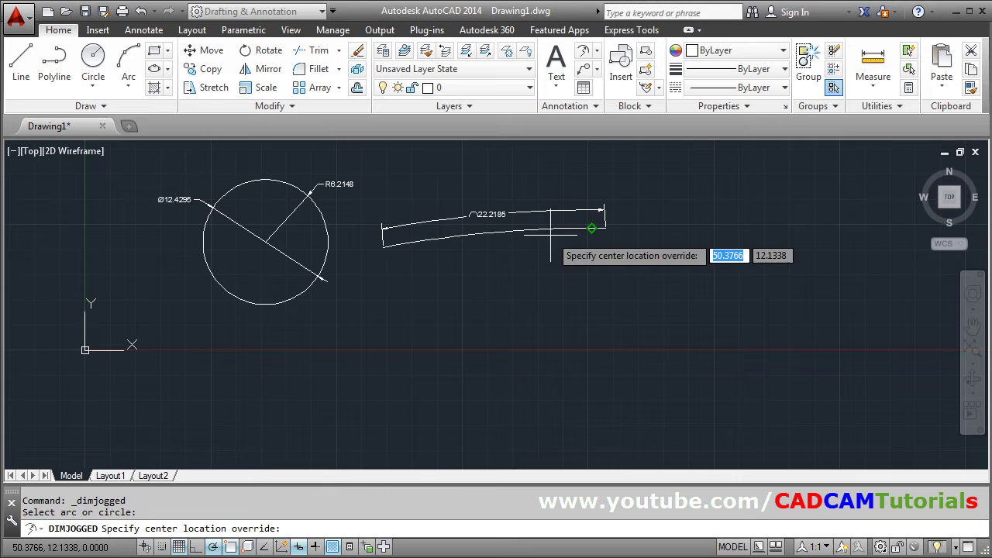
{"action": "scroll", "coordinate": [544, 248], "scroll_direction": "down", "scroll_amount": 4}
{"action": "scroll", "coordinate": [531, 232], "scroll_direction": "up", "scroll_amount": 6}
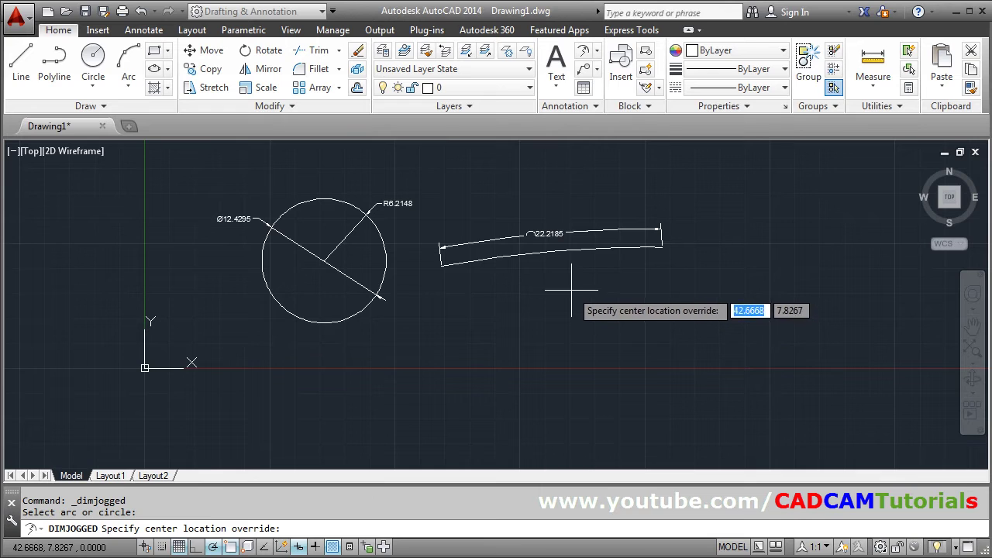
{"action": "key", "text": "Escape"}
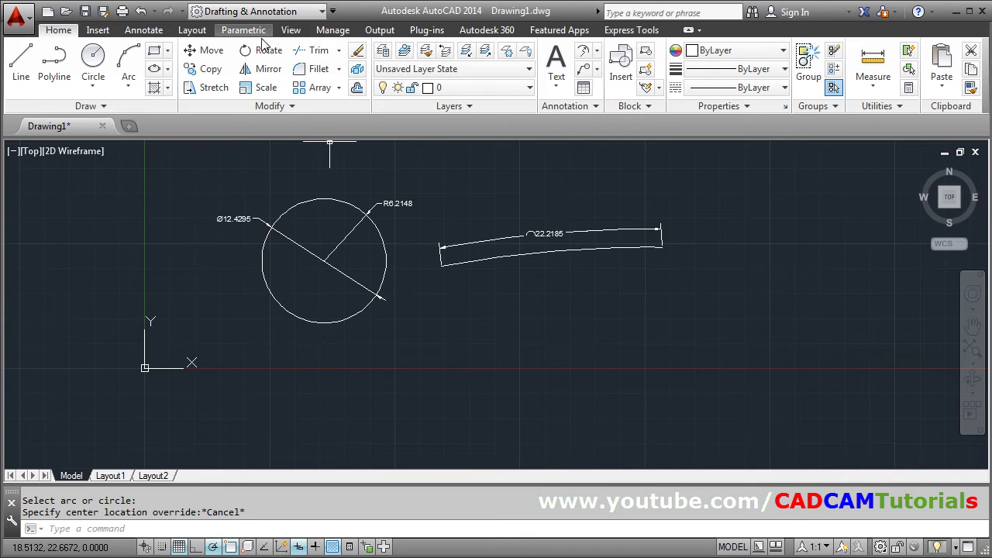
Step: Start the Center Mark tool from the Annotate tab's Dimensions panel, then zoom to fit the drawing
{"action": "left_click", "coordinate": [143, 31]}
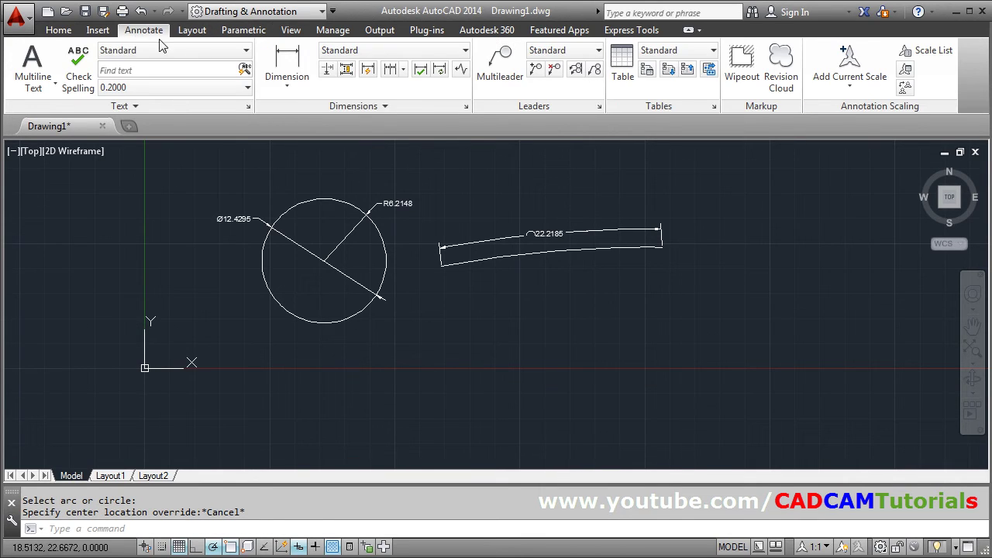
{"action": "left_click", "coordinate": [378, 106]}
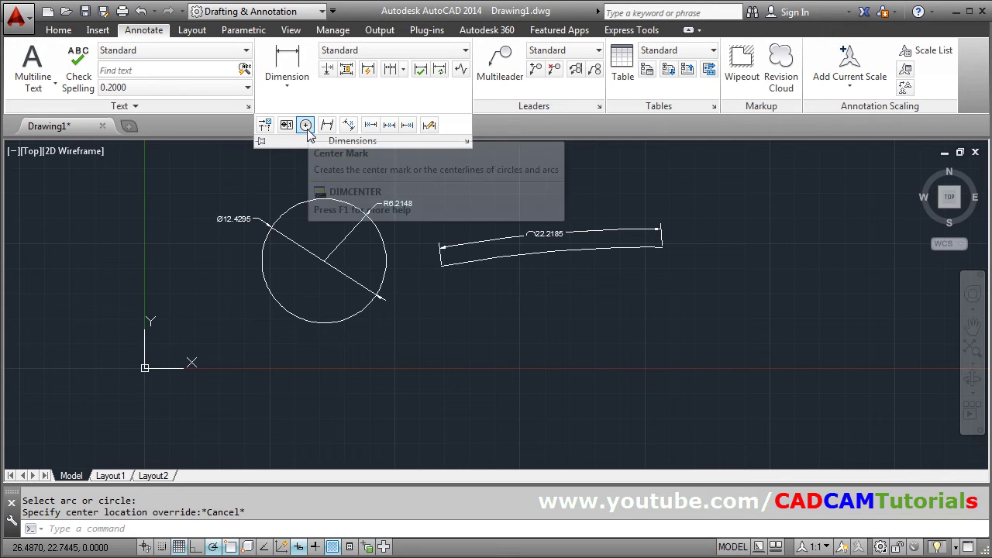
{"action": "left_click", "coordinate": [305, 125]}
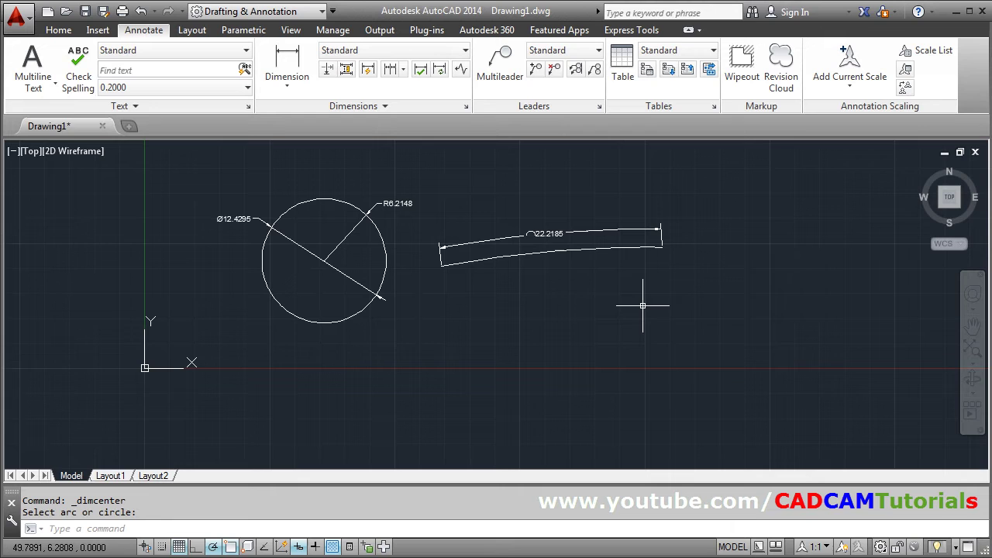
{"action": "middle_click", "coordinate": [643, 304]}
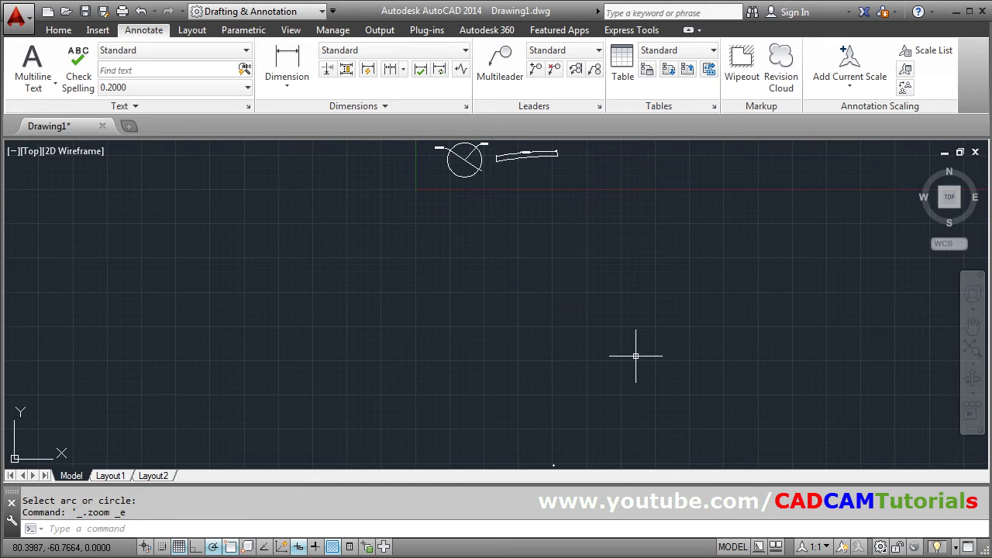
{"action": "scroll", "coordinate": [620, 356], "scroll_direction": "down", "scroll_amount": 2}
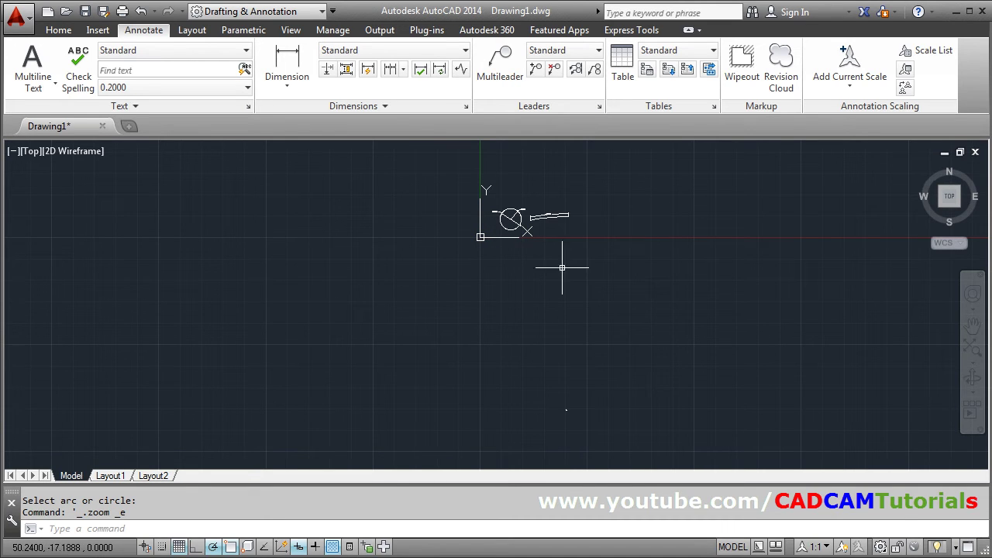
{"action": "scroll", "coordinate": [565, 210], "scroll_direction": "up", "scroll_amount": 3}
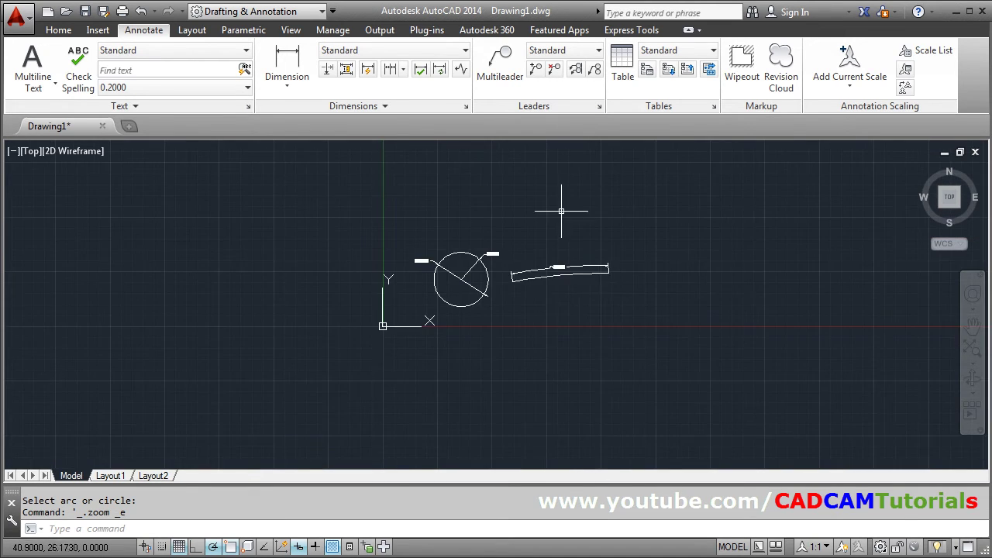
{"action": "middle_click_drag", "start_coordinate": [580, 298], "coordinate": [563, 268]}
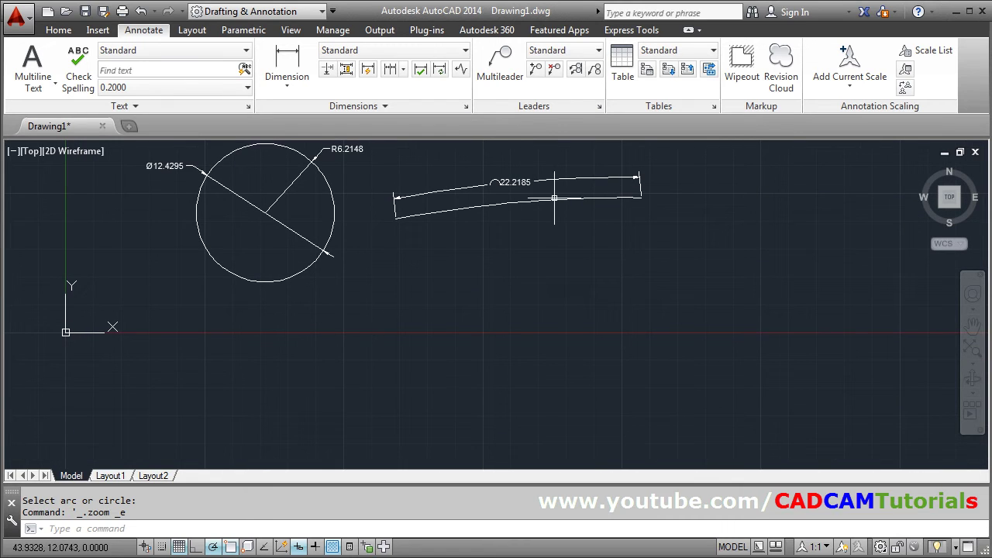
Step: Add a jogged R112.8431 radius dimension to the arc, with center override and jog placed below it
{"action": "left_click", "coordinate": [58, 30]}
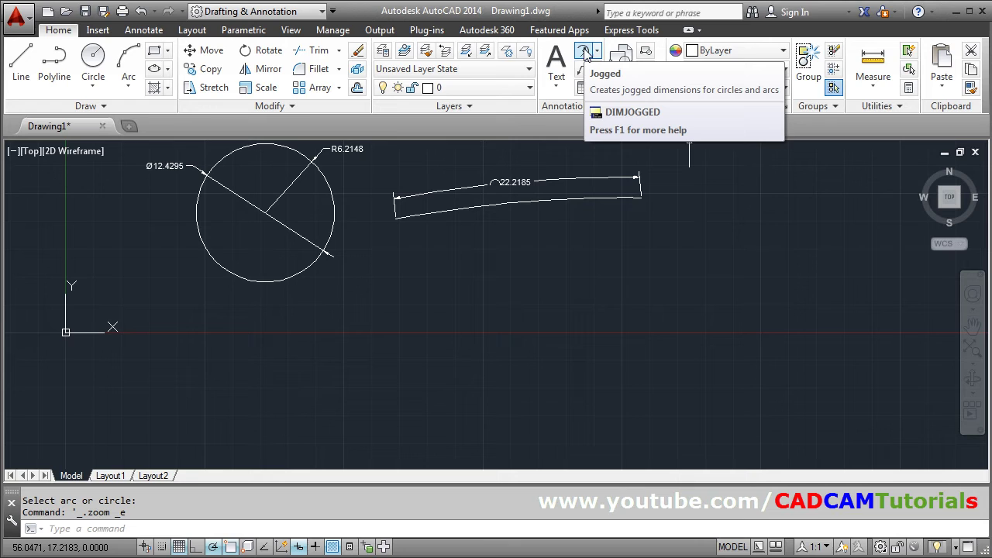
{"action": "left_click", "coordinate": [596, 50]}
{"action": "left_click", "coordinate": [601, 299]}
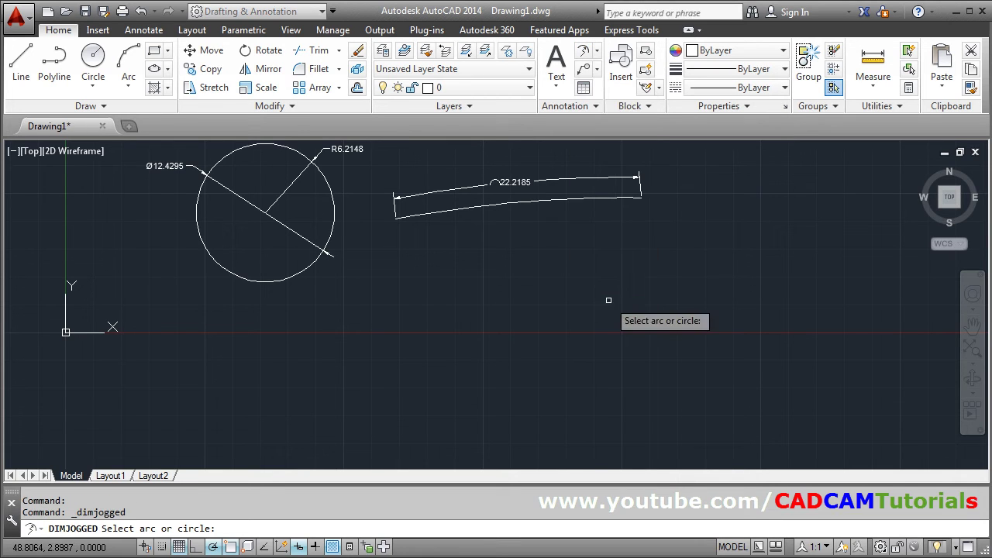
{"action": "left_click", "coordinate": [531, 205]}
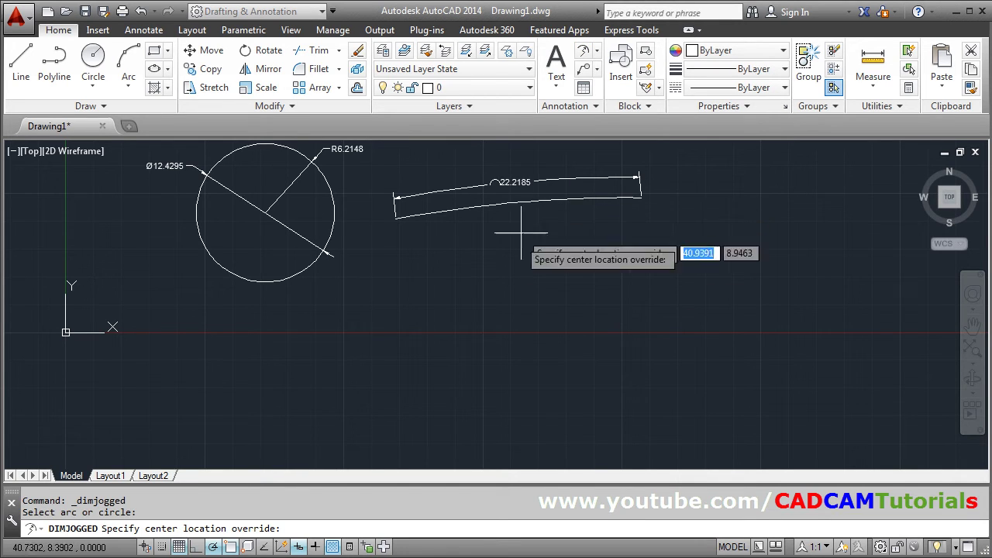
{"action": "left_click", "coordinate": [539, 391]}
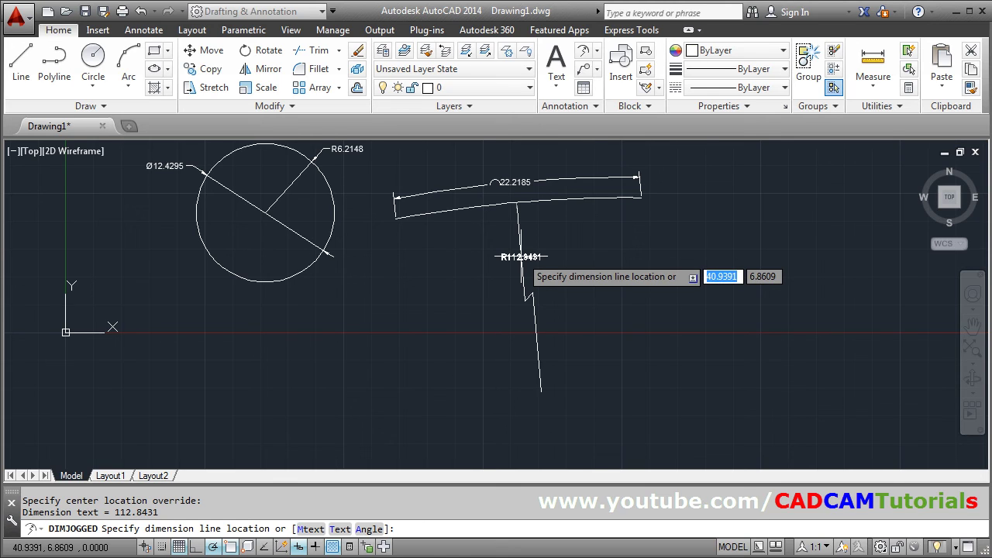
{"action": "left_click", "coordinate": [520, 256]}
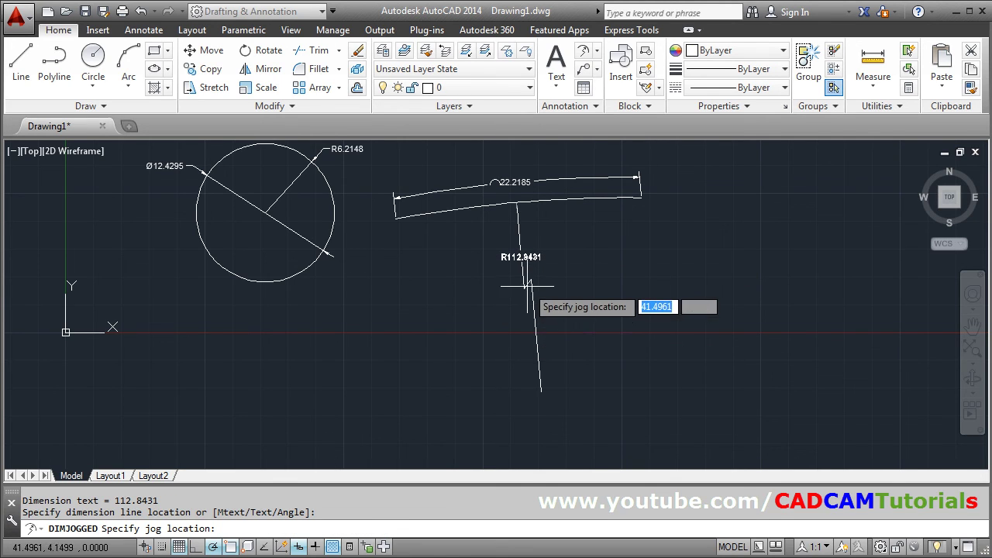
{"action": "left_click", "coordinate": [531, 328]}
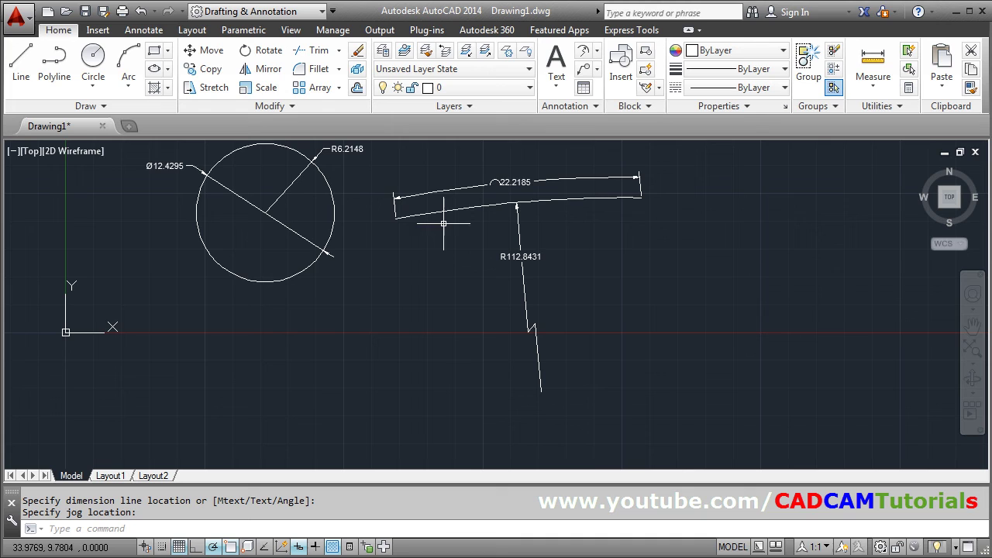
{"action": "middle_click_drag", "start_coordinate": [443, 224], "coordinate": [492, 268]}
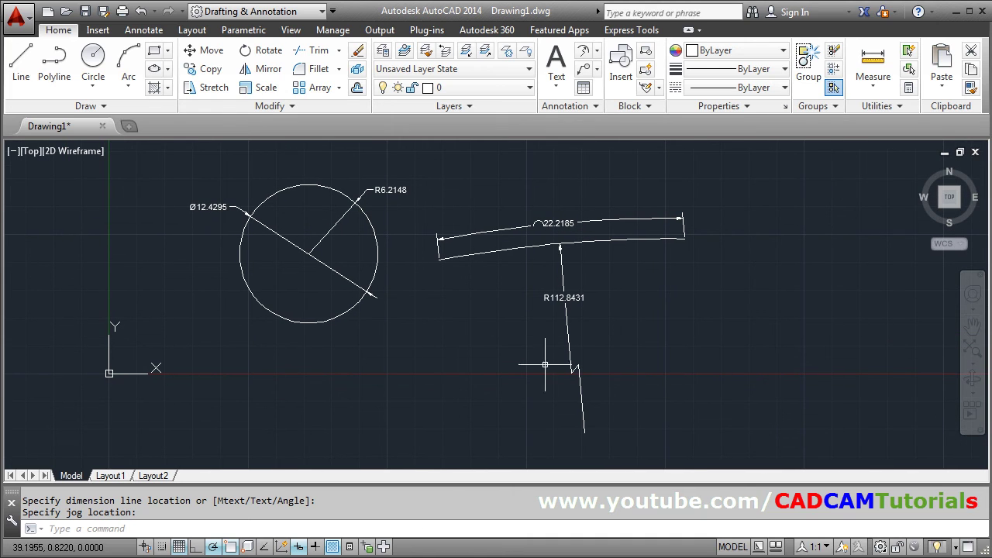